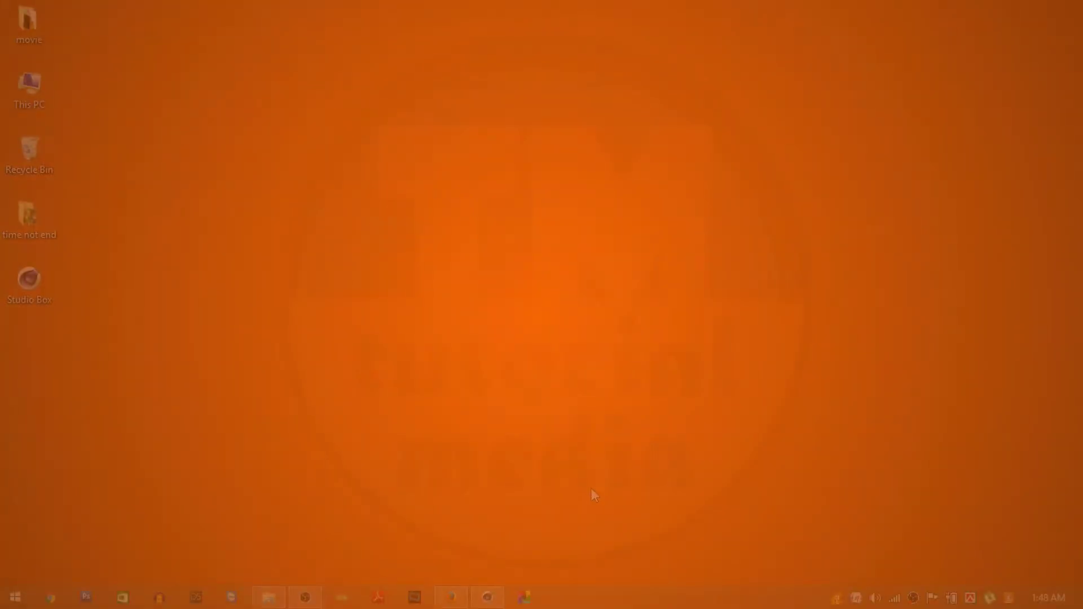
# Place a cube under a HyperNURBS at subdivision 1 and collapse it into an editable mesh
pyautogui.click(487, 597)
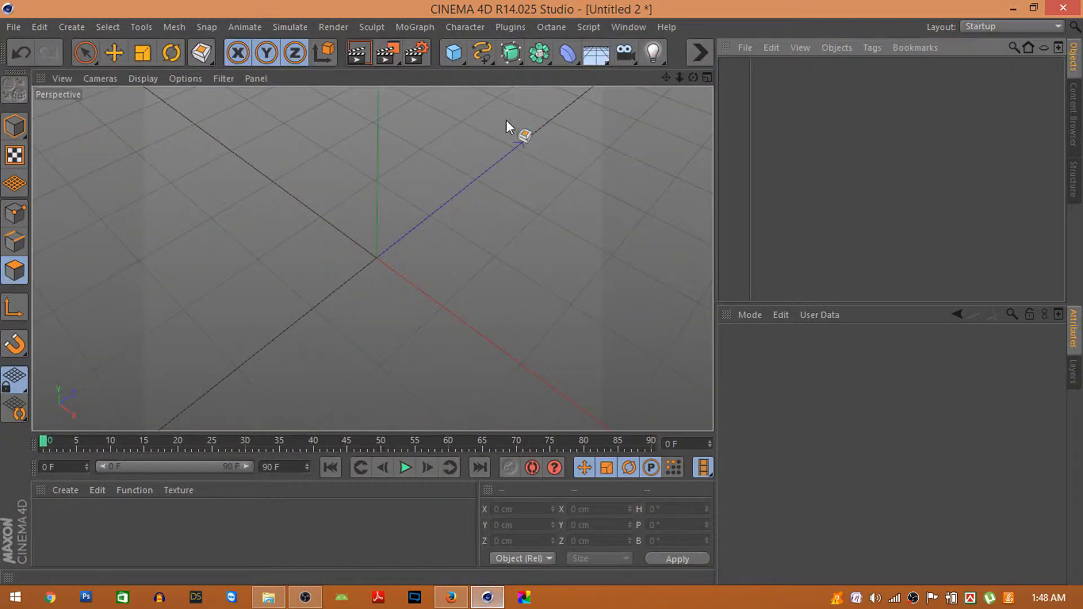
pyautogui.click(454, 53)
pyautogui.keyDown('alt'); pyautogui.click(511, 52); pyautogui.keyUp('alt')
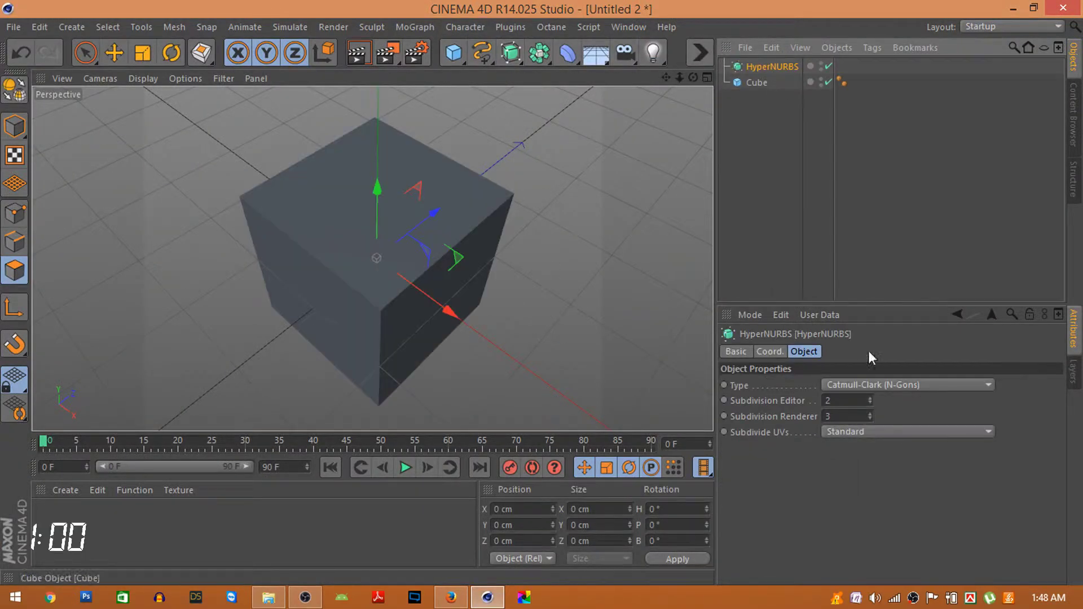
pyautogui.click(830, 401)
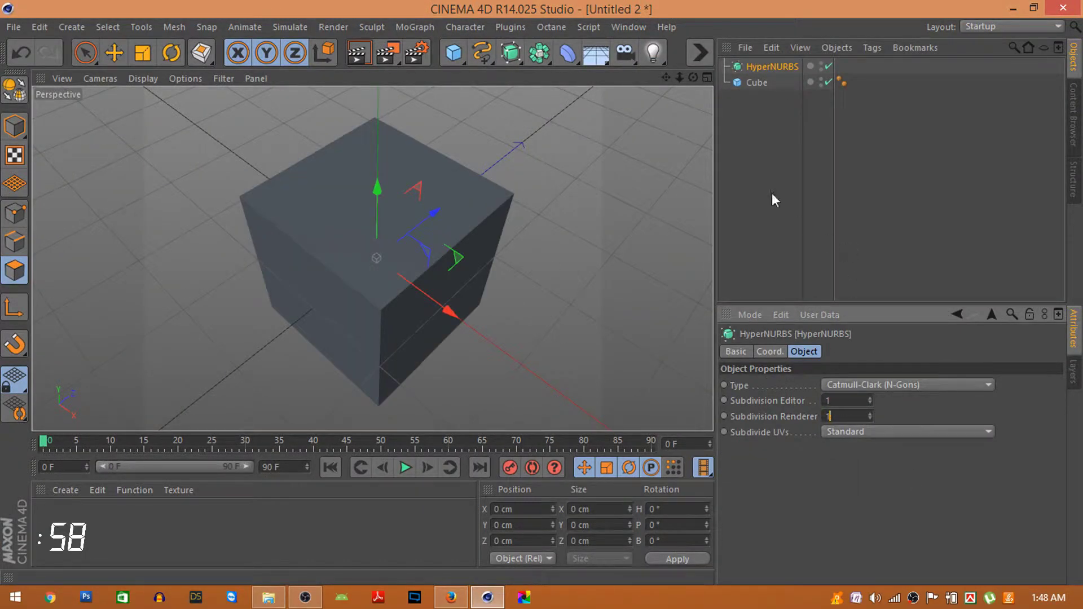
pyautogui.moveTo(755, 83); pyautogui.dragTo(766, 67)
pyautogui.click(767, 66)
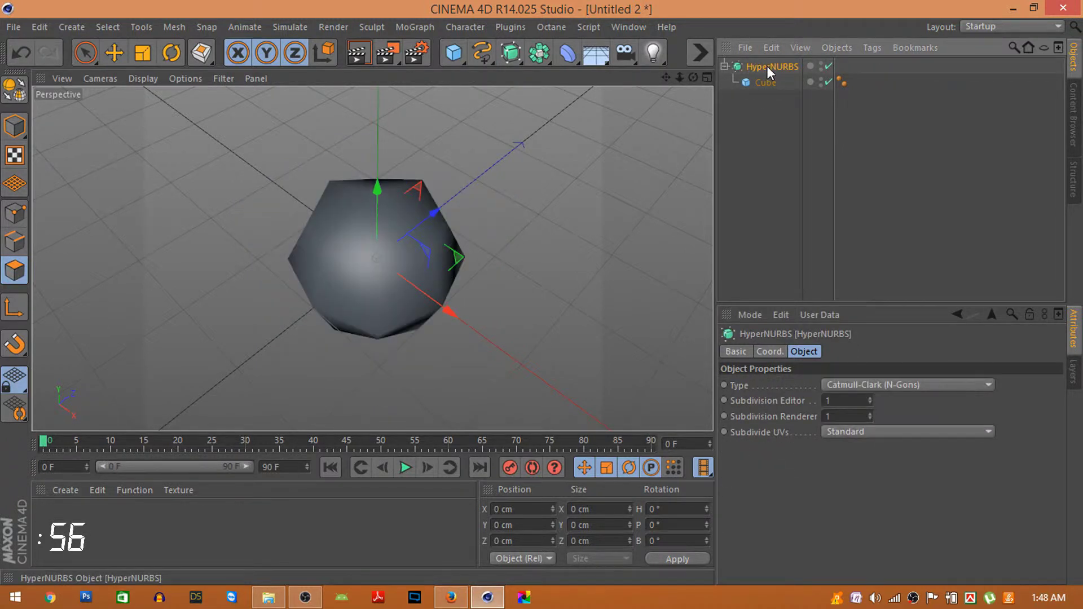
pyautogui.press('c')
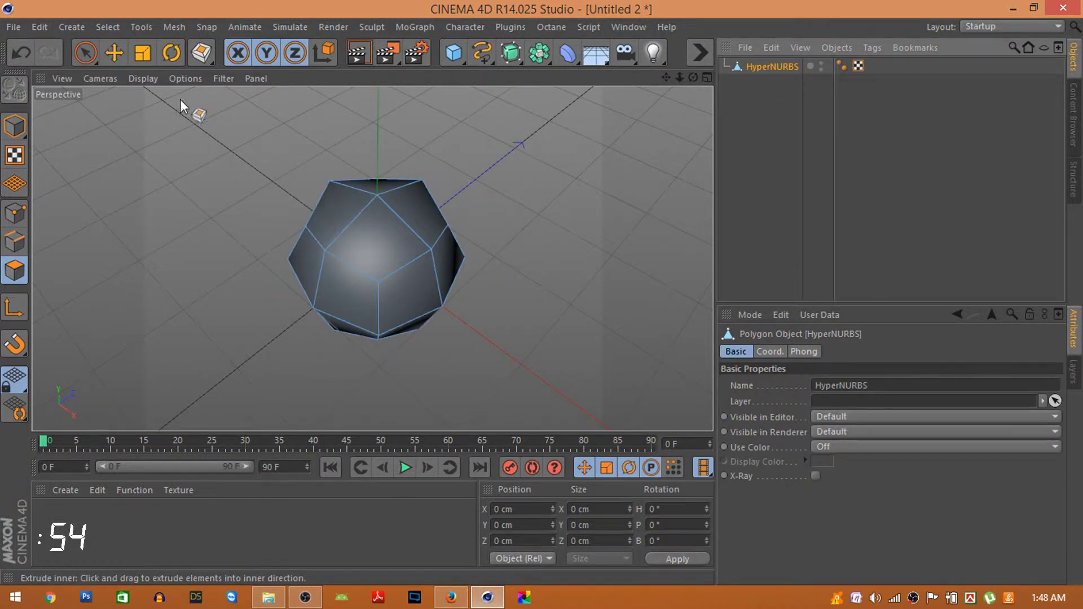
# Inset the mesh's top polygons and push the inset face down
pyautogui.click(85, 53)
pyautogui.moveTo(367, 235)
pyautogui.mouseDown()
pyautogui.moveTo(379, 223)
pyautogui.moveTo(412, 250)
pyautogui.moveTo(398, 215)
pyautogui.mouseUp()
pyautogui.rightClick(381, 223)
pyautogui.click(448, 307)
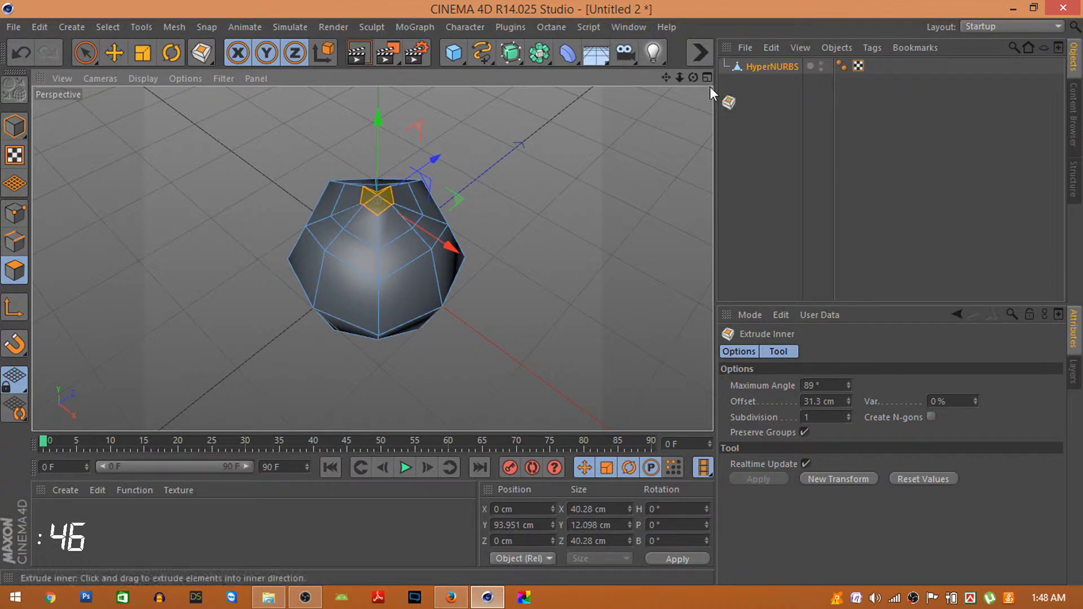
pyautogui.moveTo(693, 78); pyautogui.dragTo(679, 85)
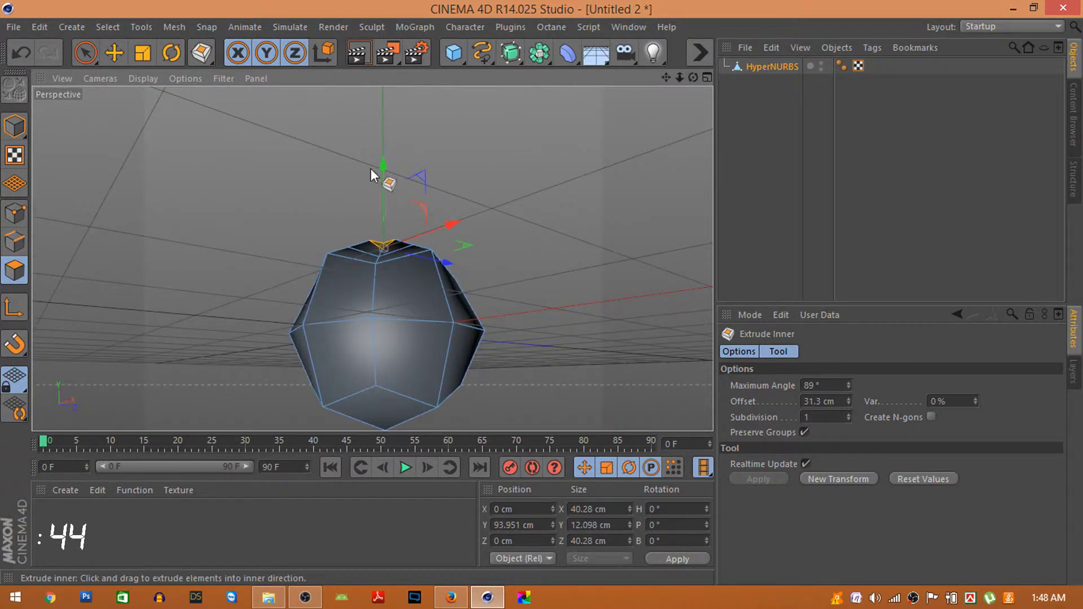
pyautogui.moveTo(385, 163); pyautogui.dragTo(383, 179)
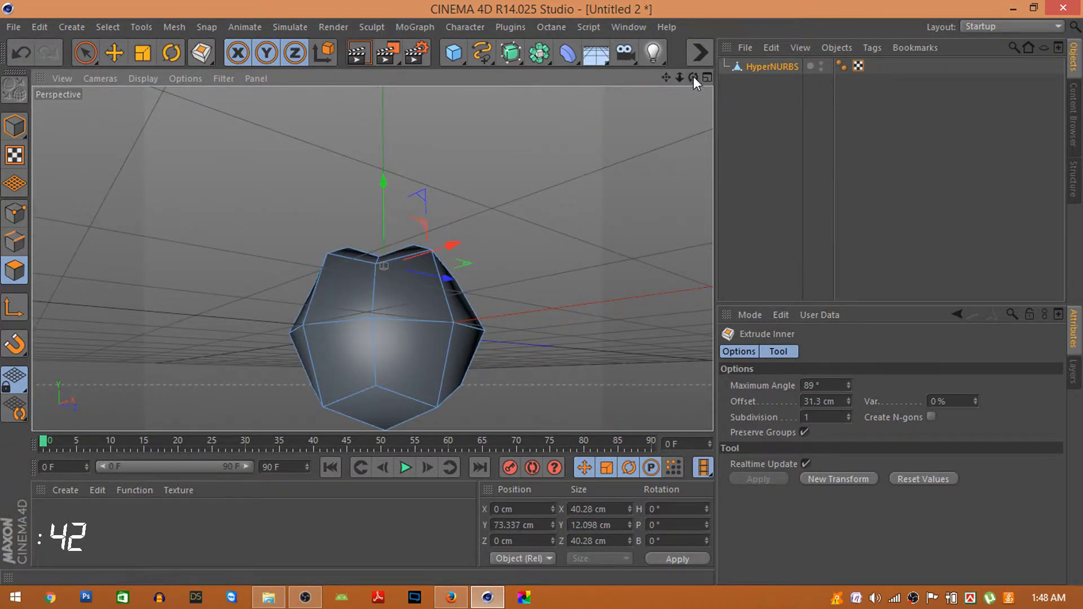
# Inset the mesh's bottom face into a smaller face
pyautogui.moveTo(693, 77); pyautogui.dragTo(680, 90)
pyautogui.press('space')
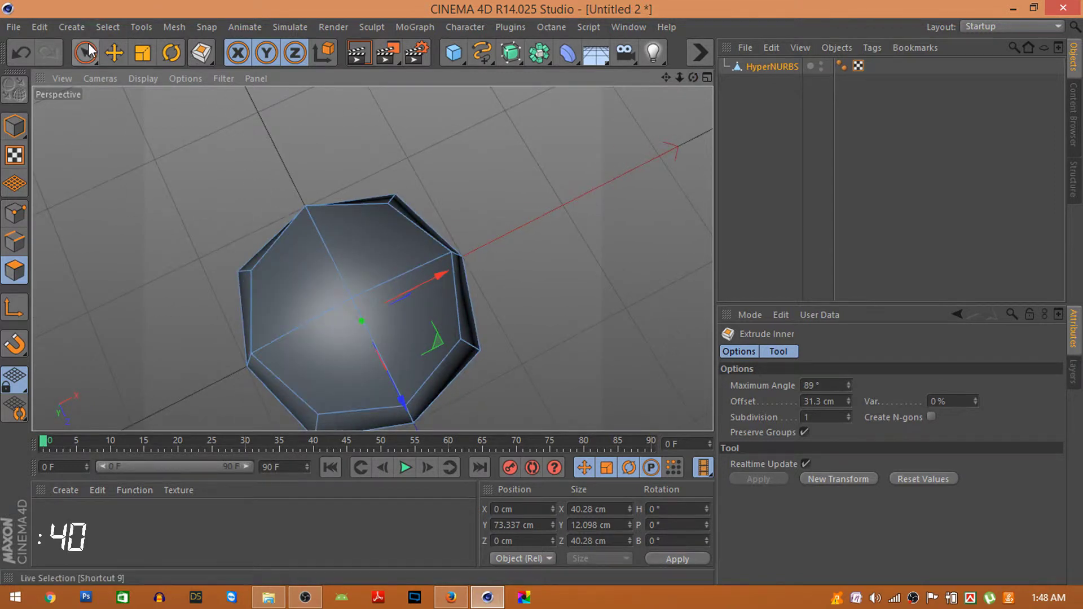
pyautogui.click(379, 288)
pyautogui.rightClick(379, 289)
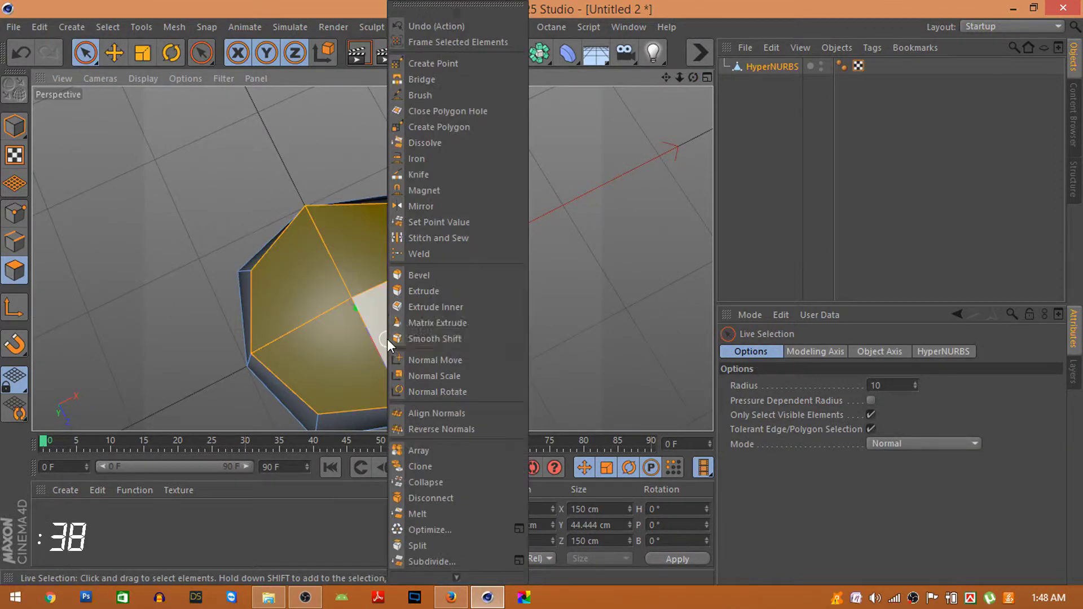
pyautogui.click(447, 300)
pyautogui.moveTo(440, 303); pyautogui.dragTo(384, 316)
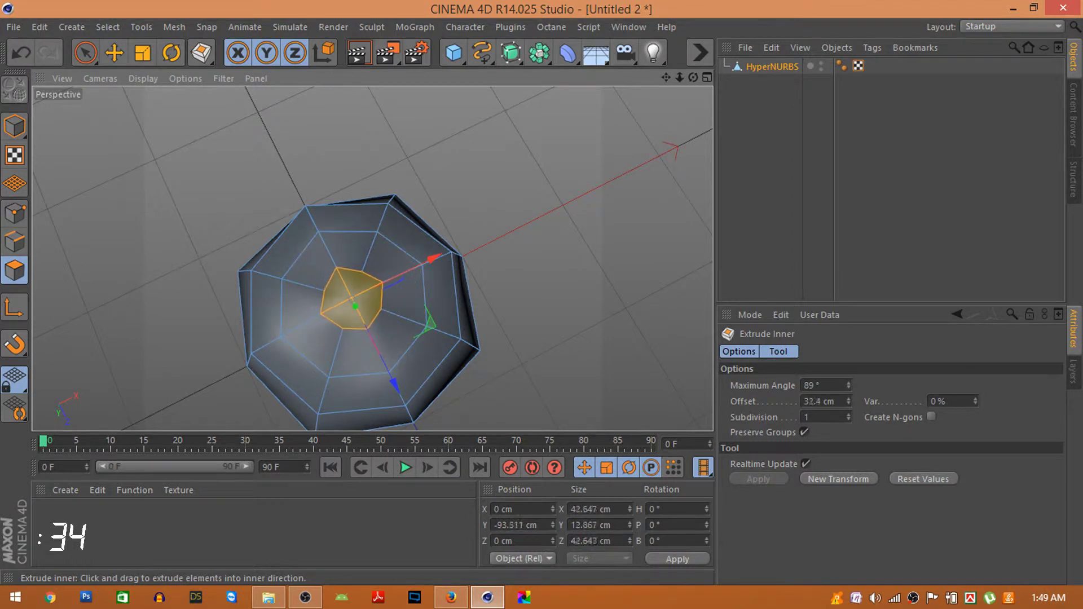
pyautogui.keyDown('alt'); pyautogui.moveTo(663, 130); pyautogui.dragTo(385, 181); pyautogui.keyUp('alt')
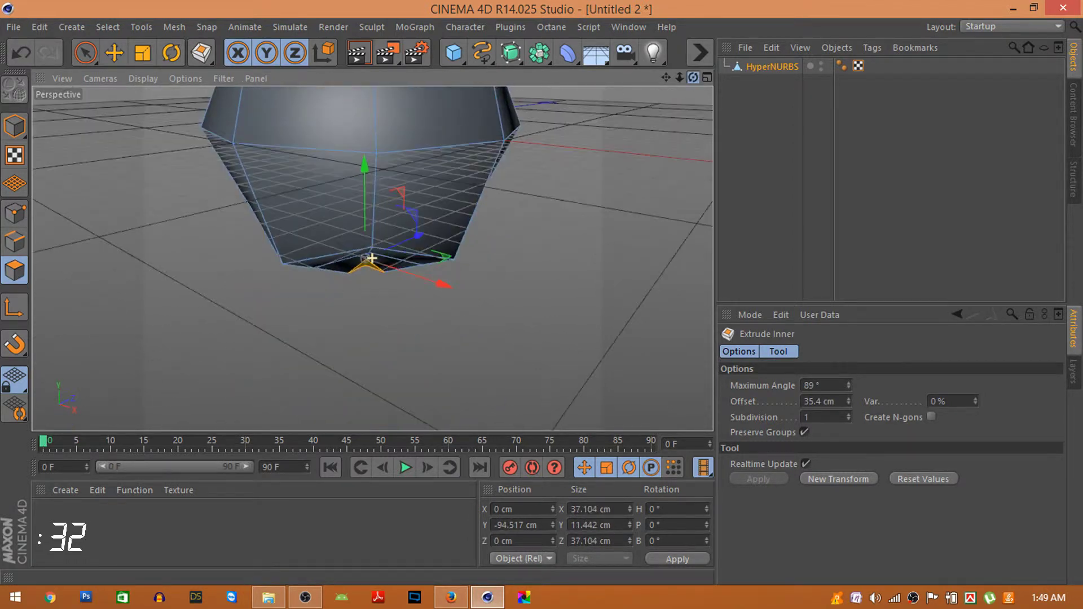
pyautogui.scroll(-3, 386, 180)
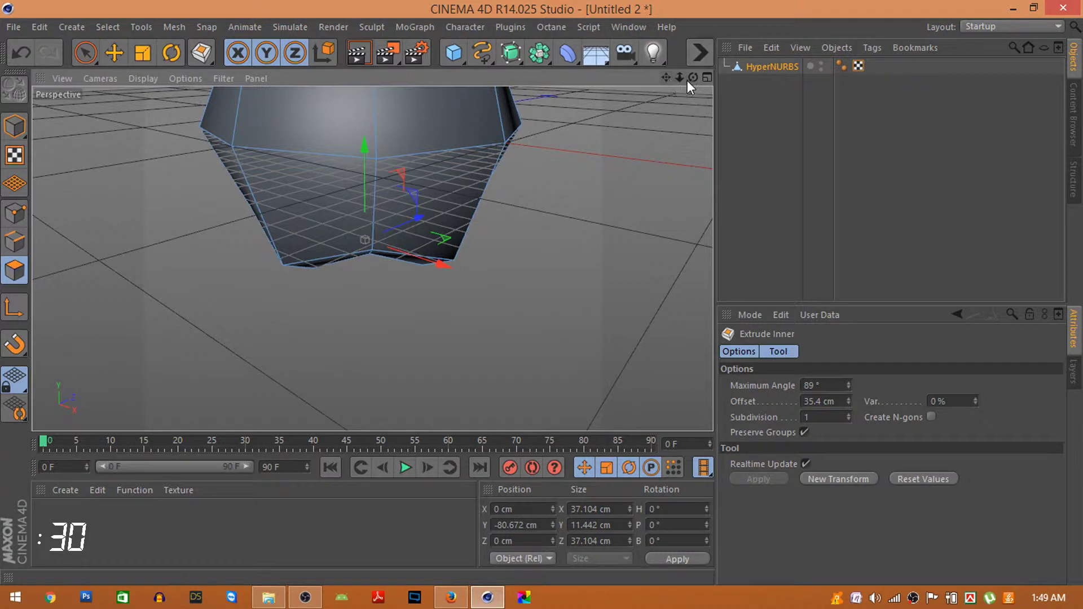
pyautogui.moveTo(680, 77)
pyautogui.mouseDown()
pyautogui.moveTo(680, 96)
pyautogui.moveTo(663, 81)
pyautogui.mouseUp()
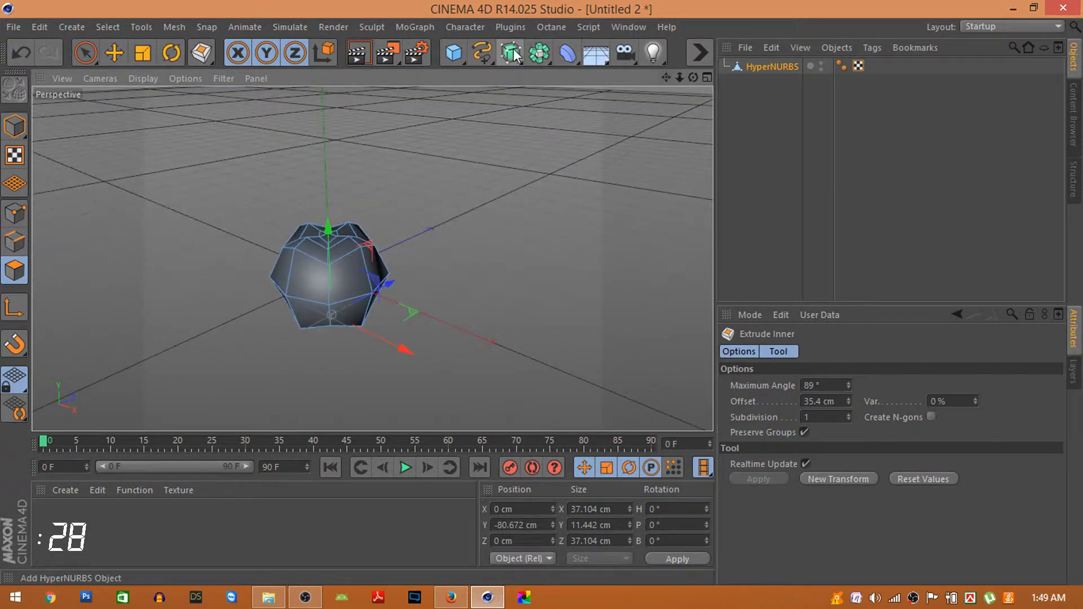
# Put the polygon mesh under a new HyperNURBS and centre it in the view
pyautogui.moveTo(514, 53); pyautogui.dragTo(581, 76)
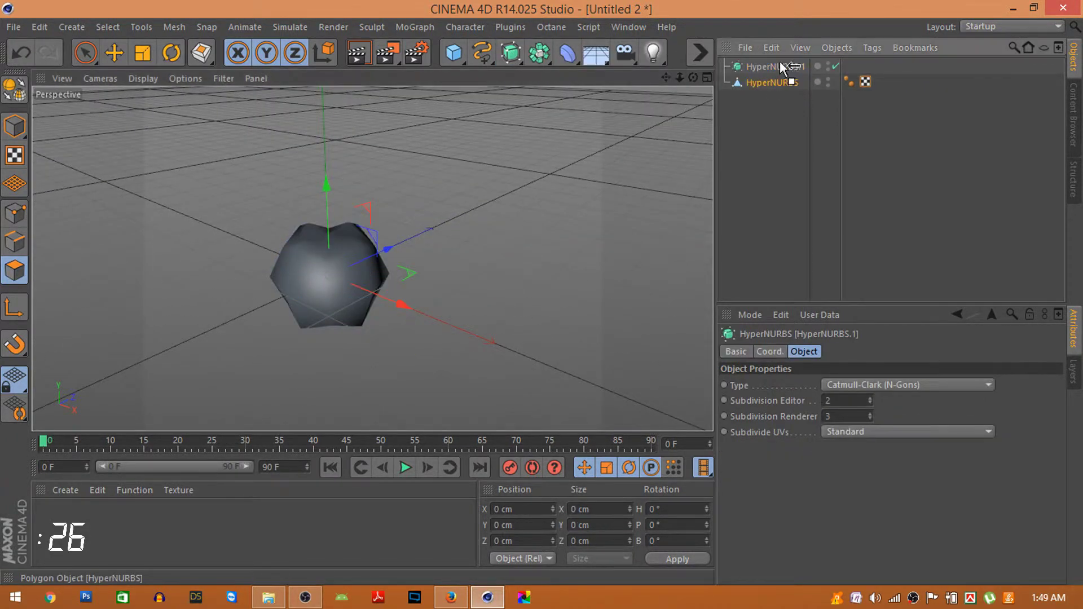
pyautogui.moveTo(782, 66); pyautogui.dragTo(778, 68)
pyautogui.press('i')
pyautogui.scroll(3, 558, 178)
pyautogui.moveTo(665, 79); pyautogui.dragTo(687, 80)
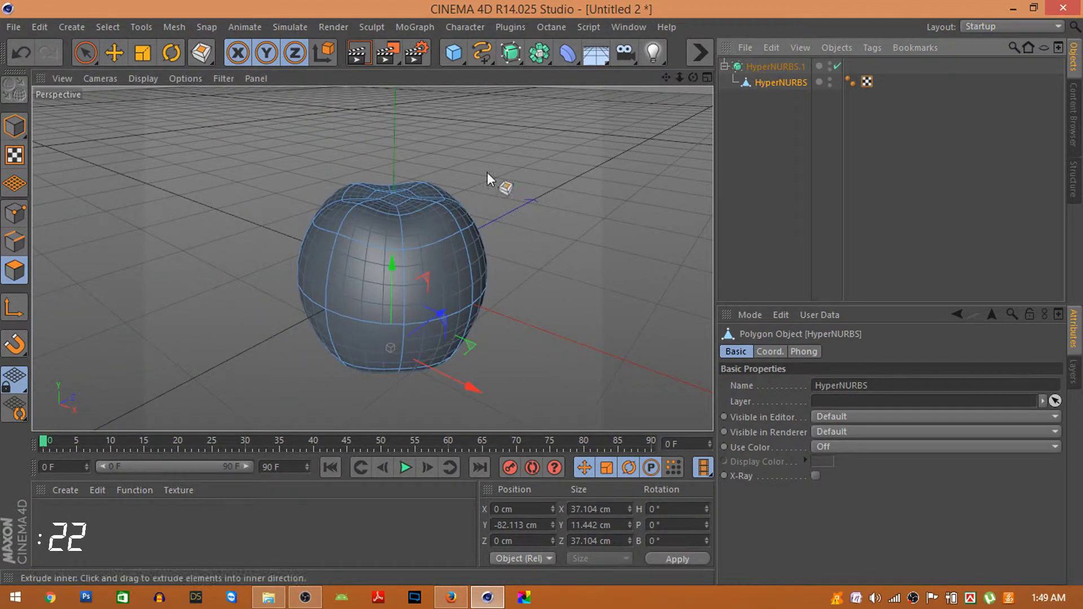
pyautogui.moveTo(697, 82); pyautogui.dragTo(221, 81)
# Shrink the top polygons and push them down to dimple the apple
pyautogui.click(86, 53)
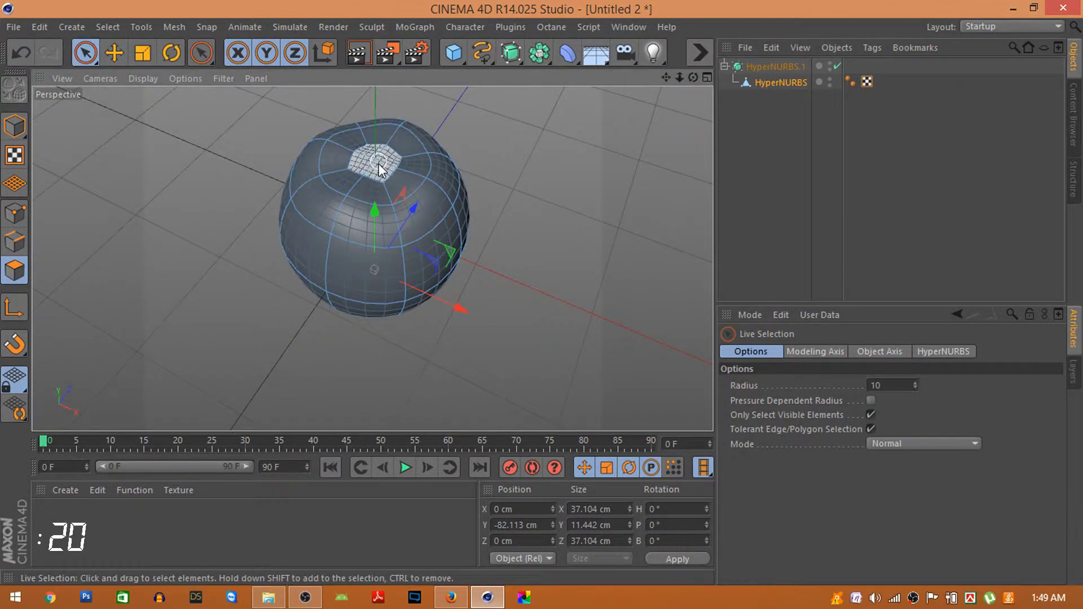
pyautogui.moveTo(361, 164); pyautogui.dragTo(390, 161)
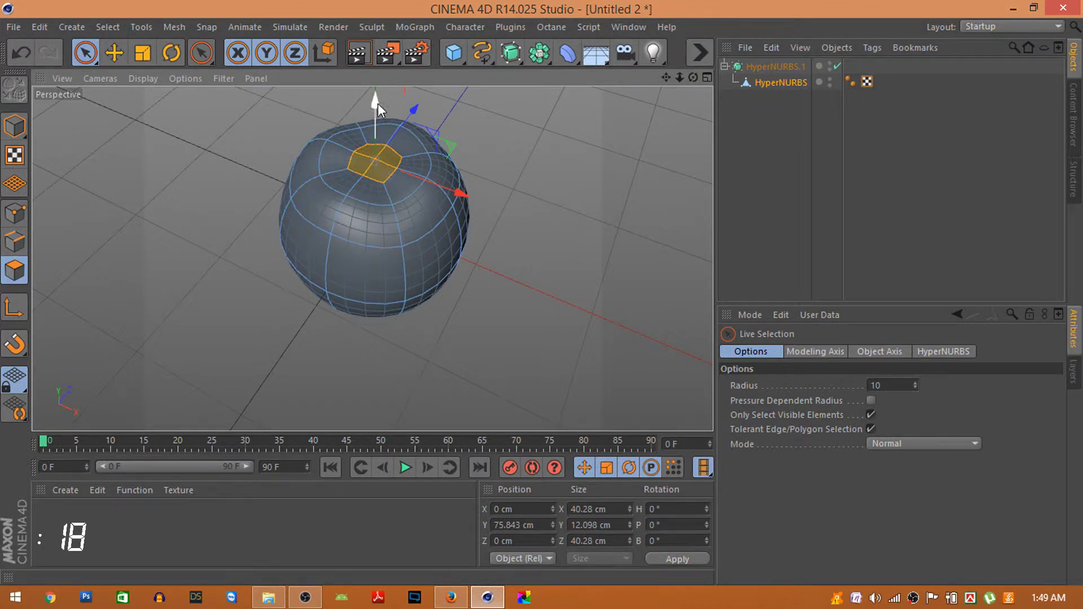
pyautogui.press('t')
pyautogui.moveTo(266, 113)
pyautogui.mouseDown()
pyautogui.moveTo(342, 181)
pyautogui.moveTo(277, 182)
pyautogui.mouseUp()
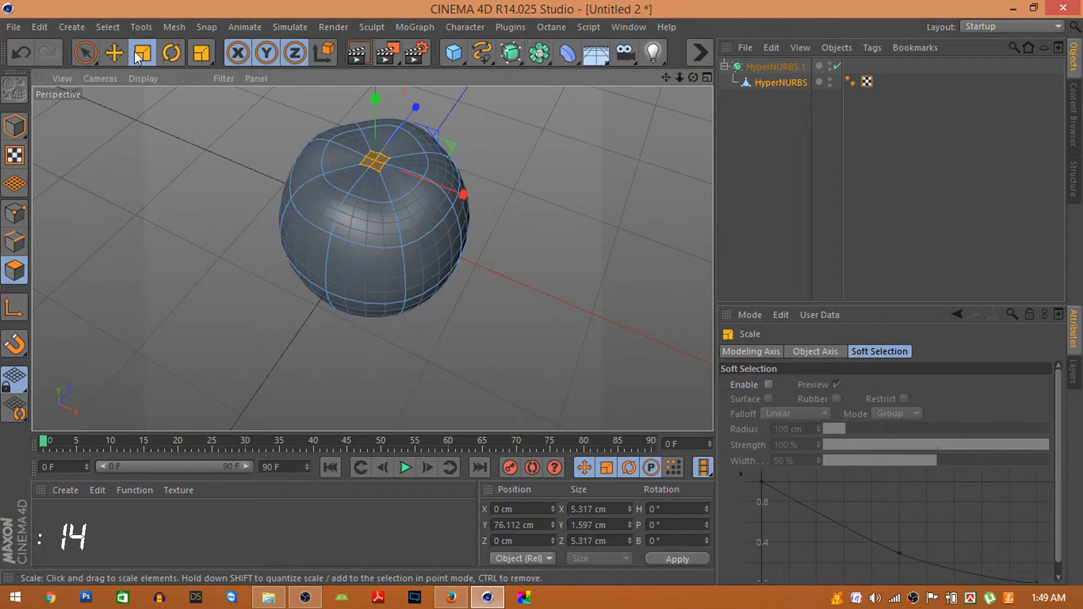
pyautogui.press('e')
pyautogui.moveTo(380, 100); pyautogui.dragTo(377, 110)
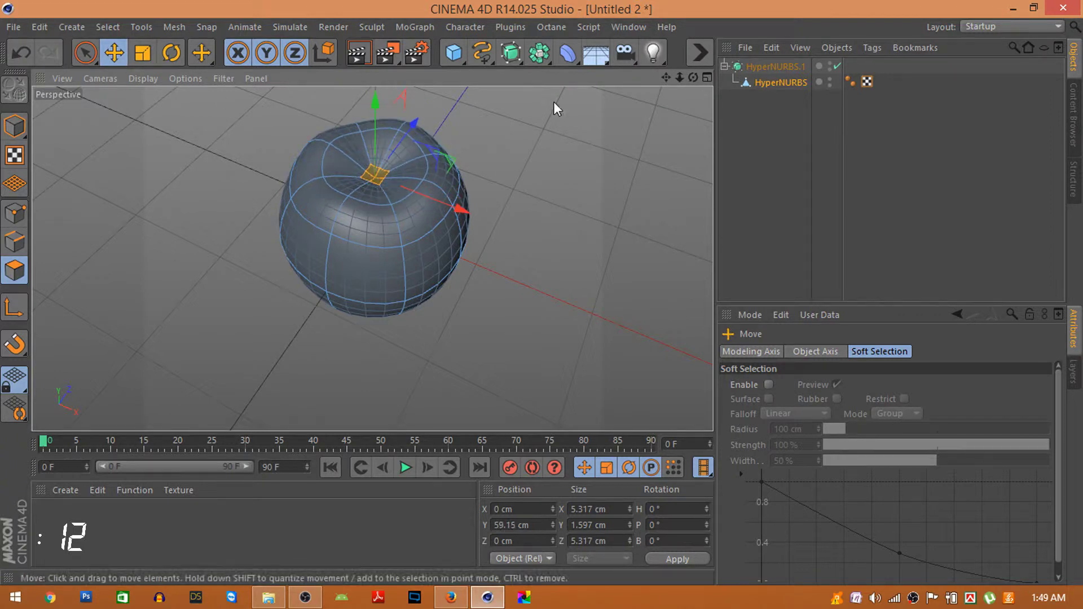
# Render a preview of the apple and add a new cube
pyautogui.keyDown('alt'); pyautogui.moveTo(554, 102); pyautogui.dragTo(372, 258); pyautogui.keyUp('alt')
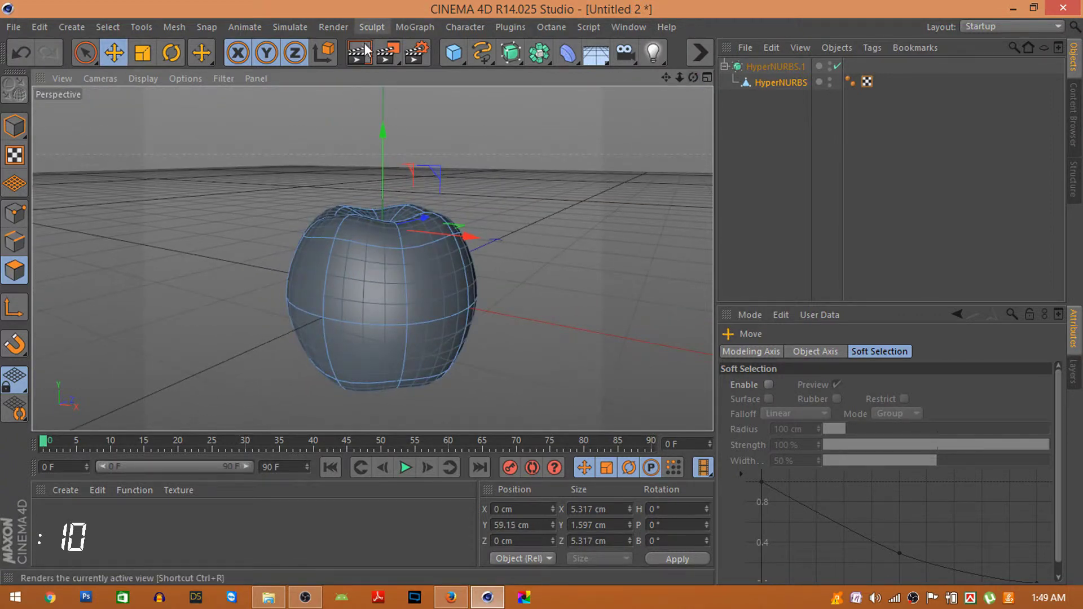
pyautogui.click(360, 52)
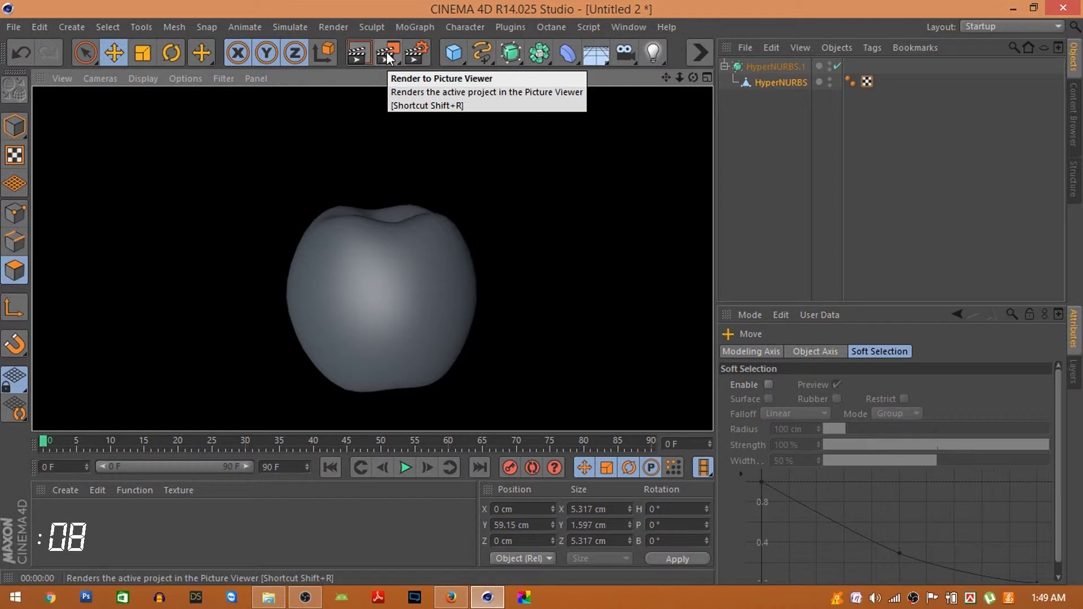
pyautogui.click(454, 53)
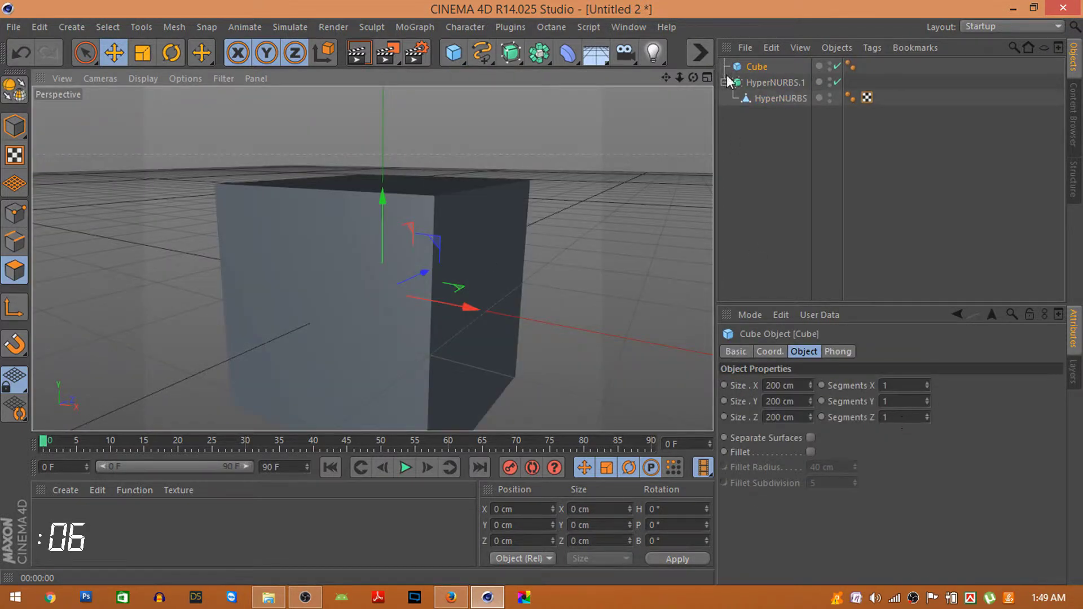
# Set the new cube's size to 7 x 7 x 7 cm
pyautogui.doubleClick(806, 386)
pyautogui.write('7')
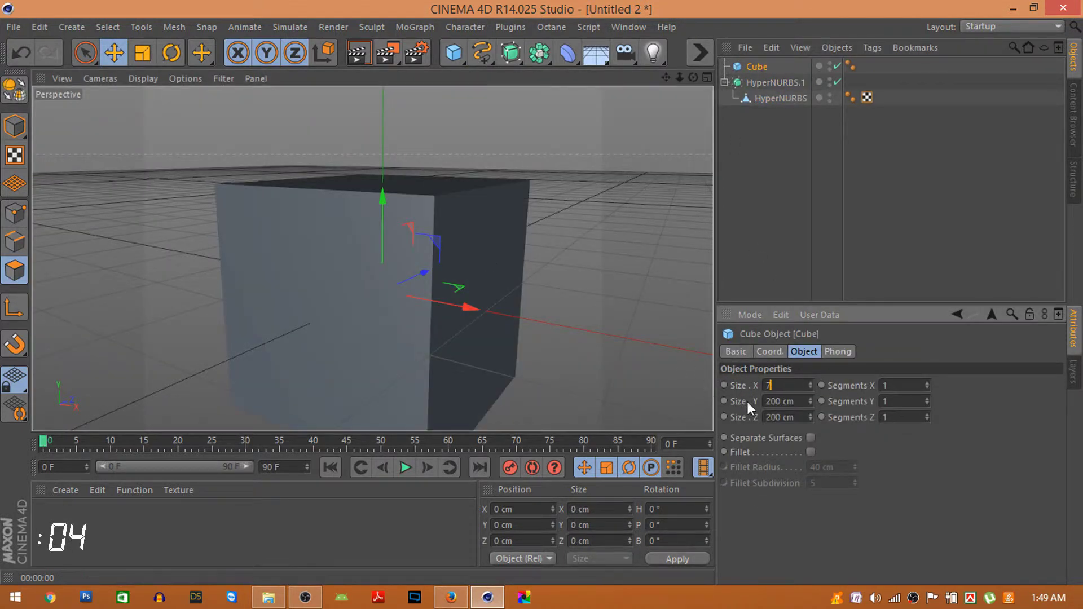
pyautogui.press('Tab')
pyautogui.write('7')
pyautogui.press('Tab')
pyautogui.write('7')
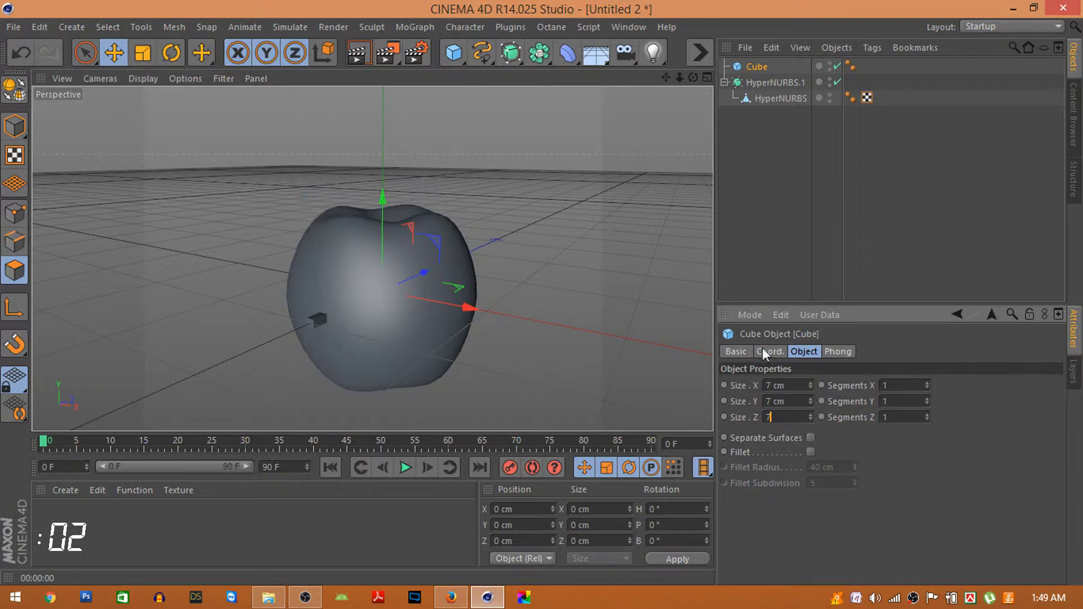
pyautogui.press('Return')
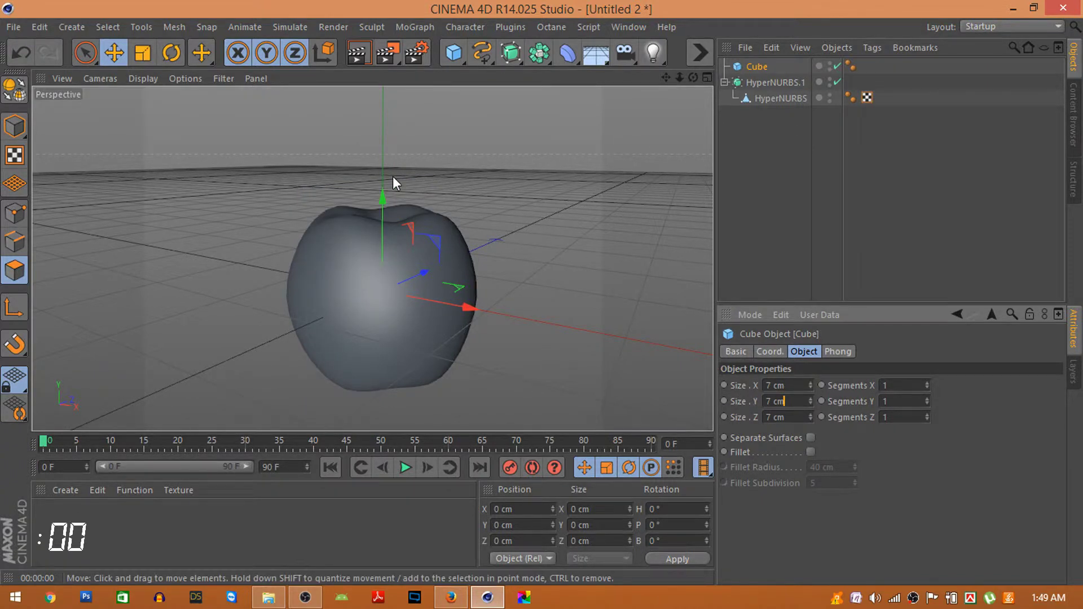
# Seat the cube in the apple's top dimple and make it editable
pyautogui.moveTo(381, 210); pyautogui.dragTo(377, 122)
pyautogui.scroll(3, 391, 164)
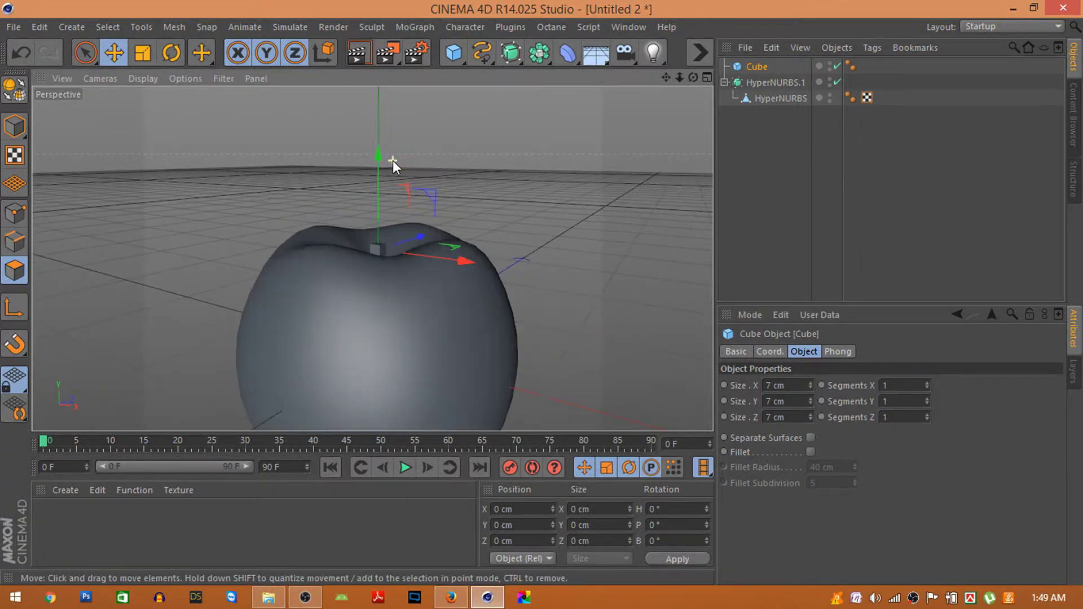
pyautogui.keyDown('alt'); pyautogui.moveTo(392, 160); pyautogui.dragTo(446, 202); pyautogui.keyUp('alt')
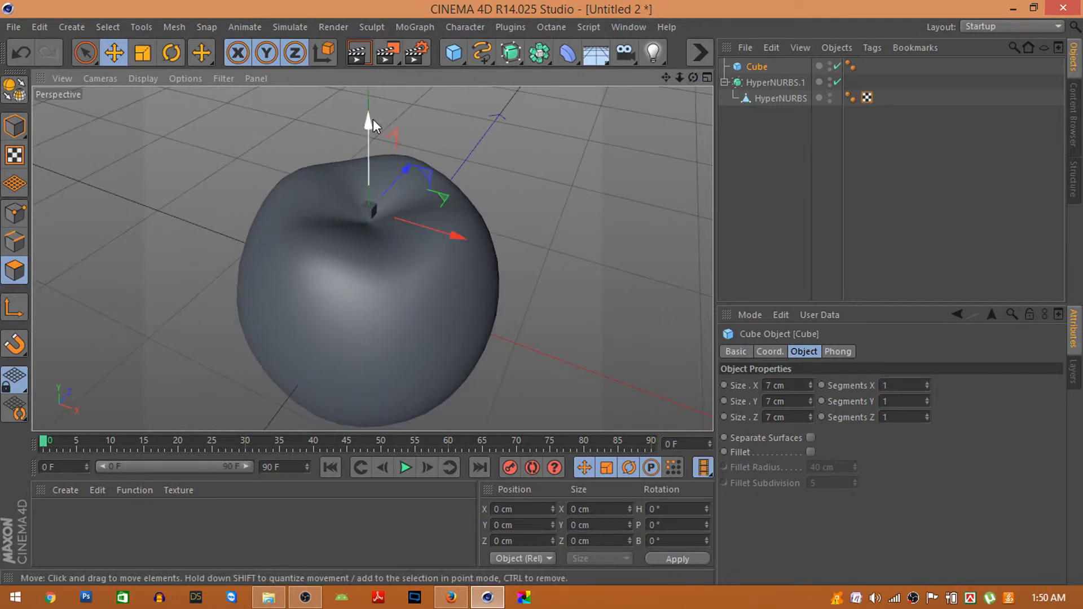
pyautogui.moveTo(370, 120); pyautogui.dragTo(368, 128)
pyautogui.scroll(2, 378, 188)
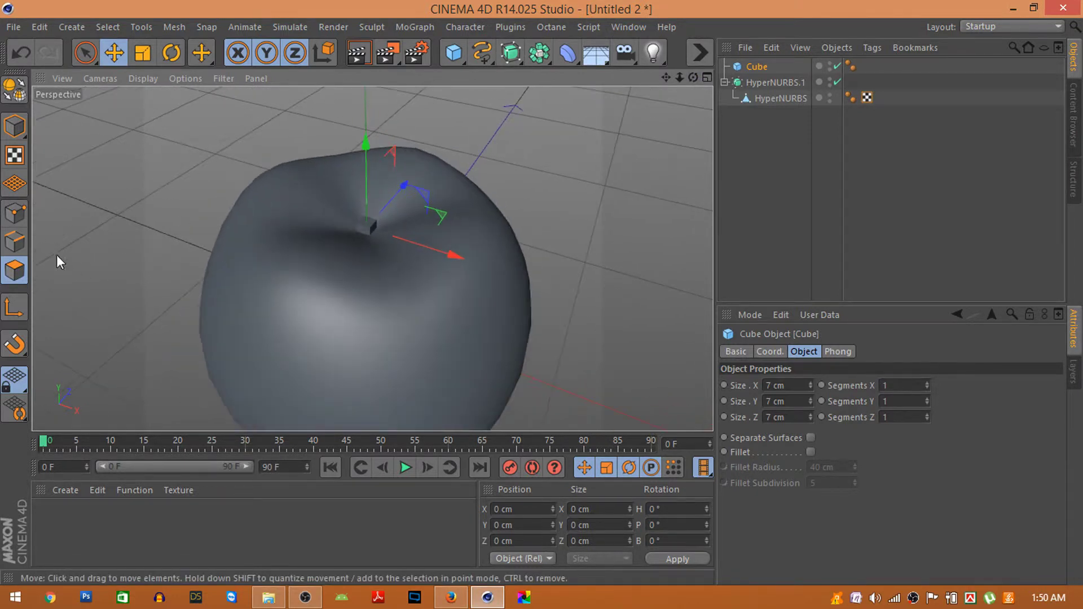
pyautogui.click(14, 87)
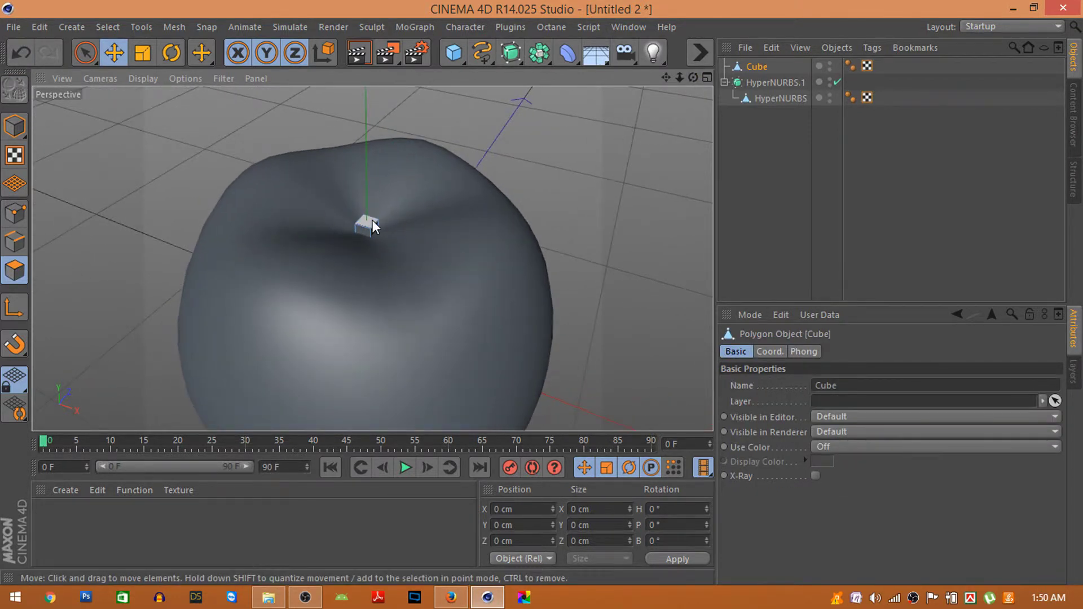
# Extrude the cube's top face into a stem, lean it sideways, and enlarge its tip
pyautogui.rightClick(372, 225)
pyautogui.click(442, 293)
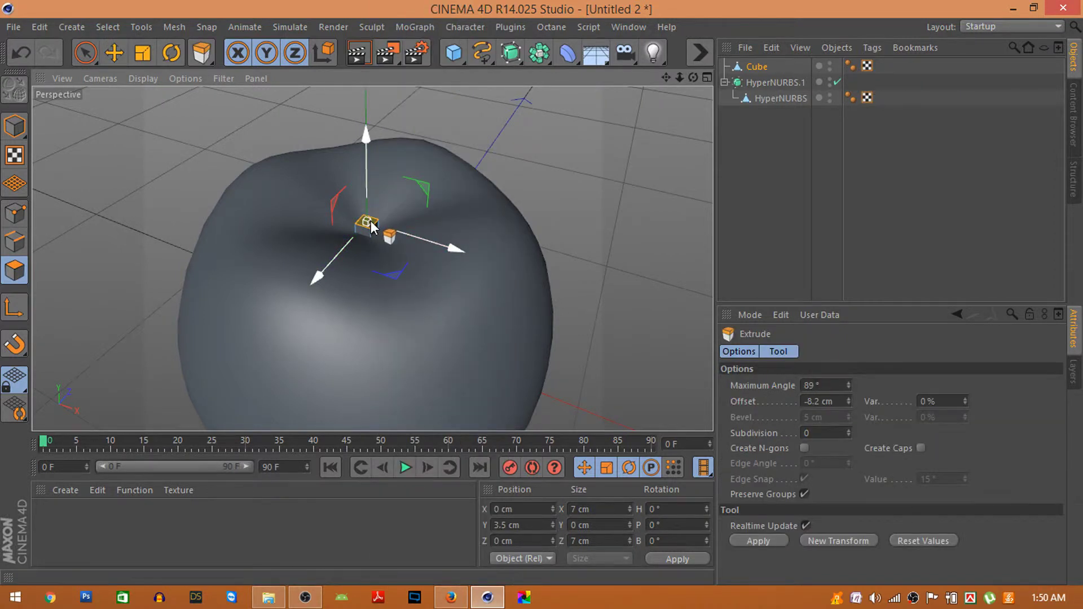
pyautogui.moveTo(374, 222)
pyautogui.mouseDown()
pyautogui.moveTo(379, 240)
pyautogui.moveTo(574, 76)
pyautogui.mouseUp()
pyautogui.scroll(3, 373, 237)
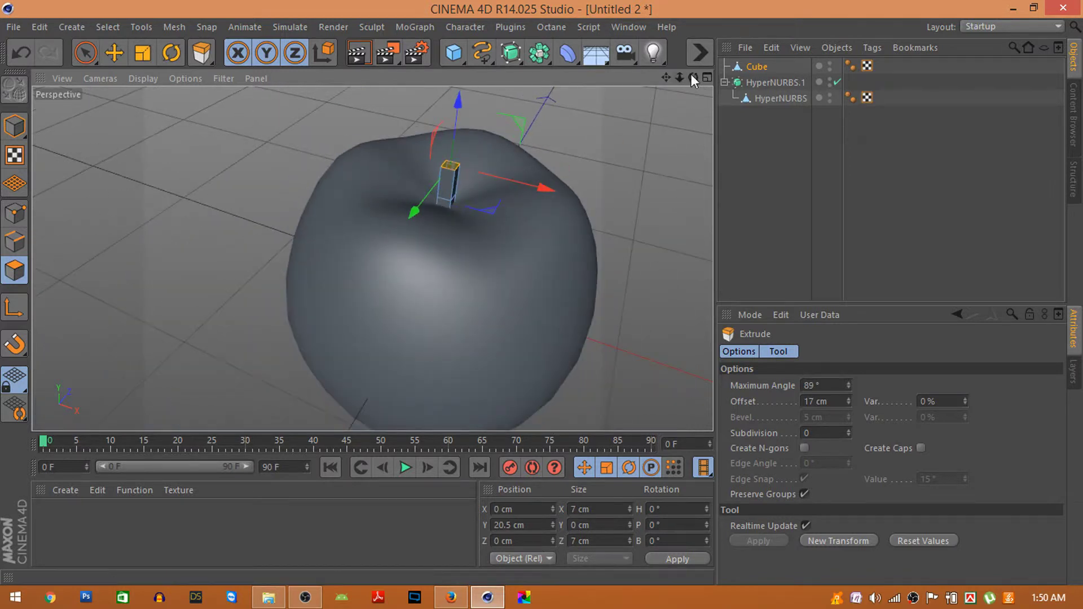
pyautogui.moveTo(694, 77); pyautogui.dragTo(685, 97)
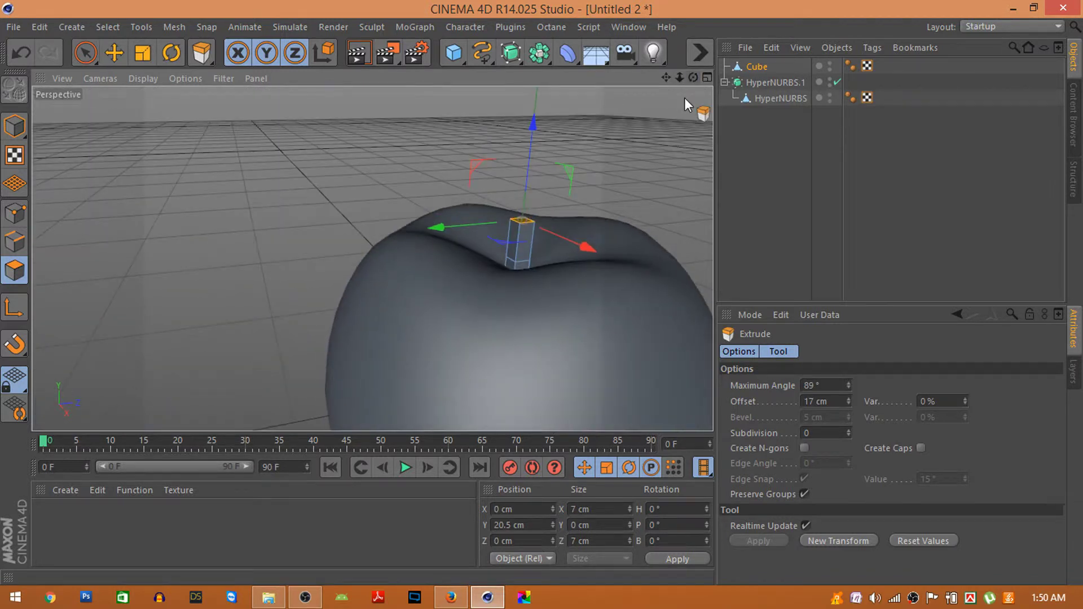
pyautogui.moveTo(435, 232)
pyautogui.mouseDown()
pyautogui.moveTo(539, 227)
pyautogui.moveTo(561, 232)
pyautogui.moveTo(551, 249)
pyautogui.mouseUp()
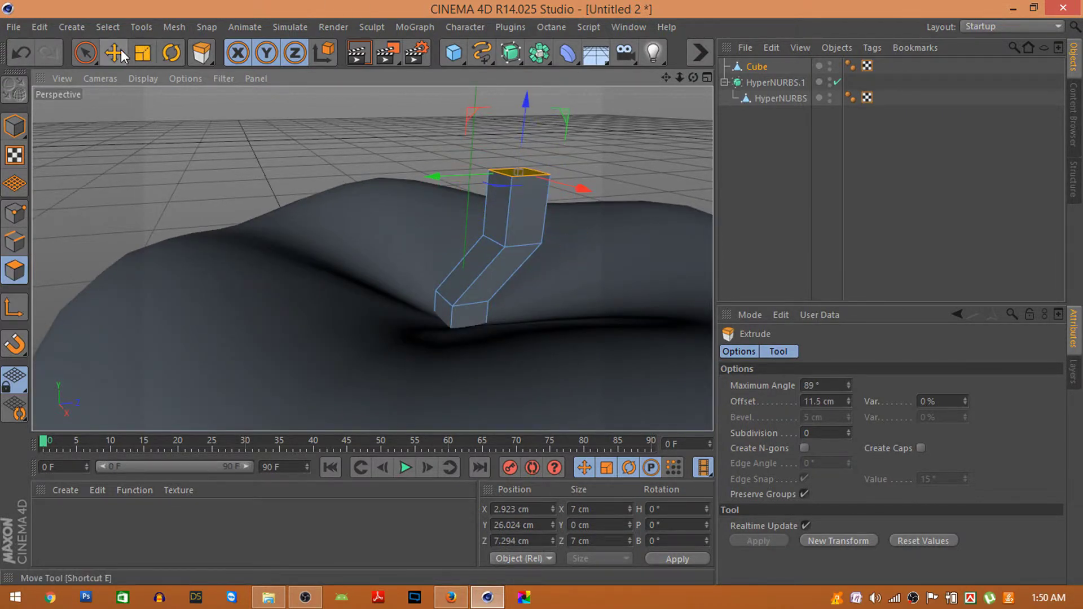
pyautogui.click(143, 52)
pyautogui.moveTo(530, 171)
pyautogui.mouseDown()
pyautogui.moveTo(475, 241)
pyautogui.moveTo(446, 220)
pyautogui.moveTo(477, 208)
pyautogui.mouseUp()
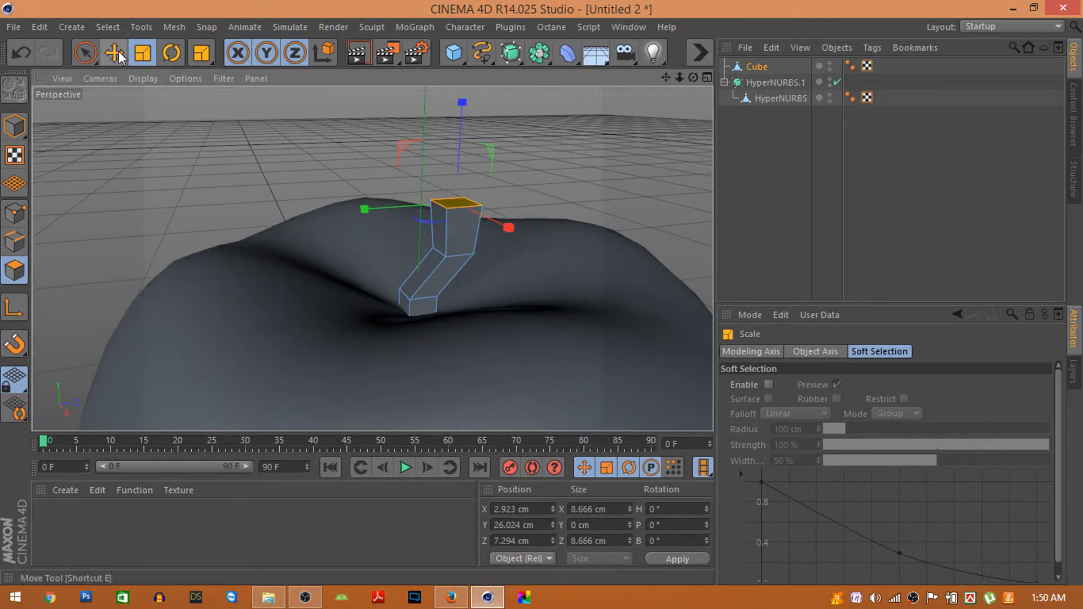
# Extrude two more bent stem segments, widen the tip, and curve it back
pyautogui.rightClick(467, 204)
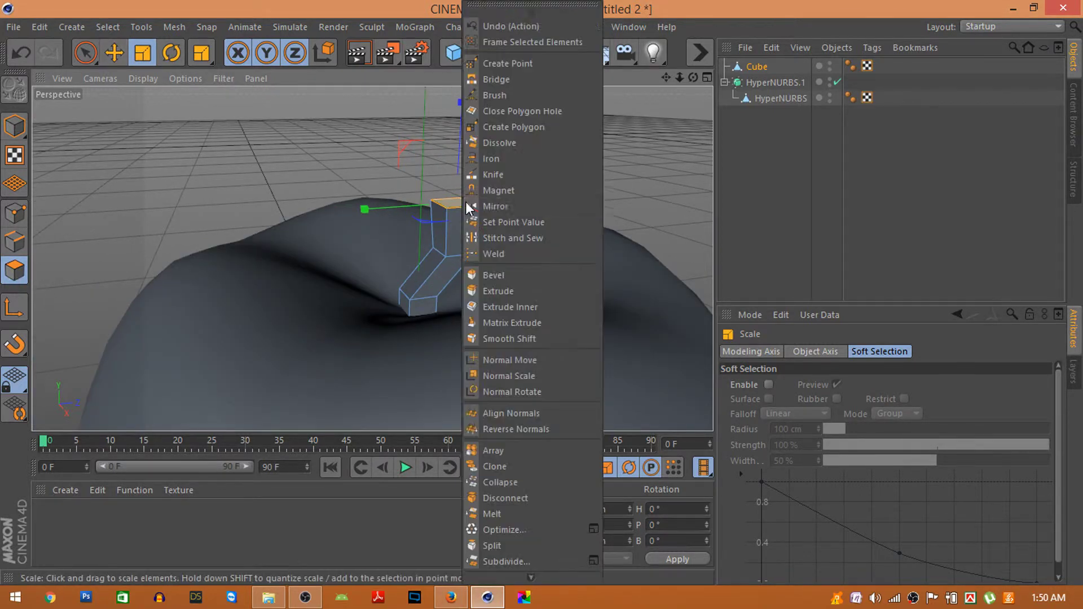
pyautogui.click(514, 291)
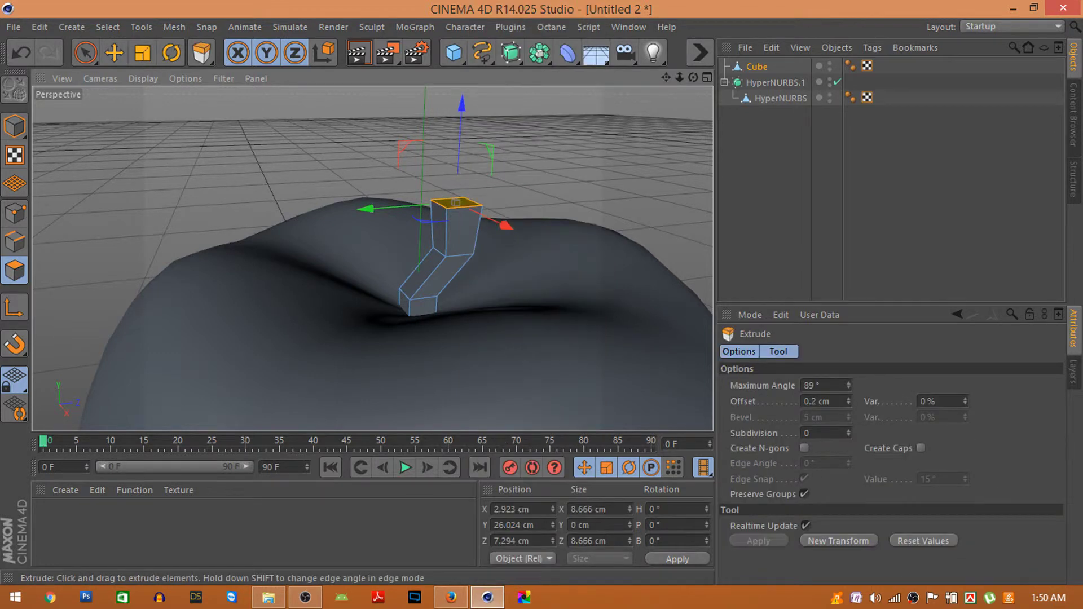
pyautogui.moveTo(383, 218)
pyautogui.mouseDown()
pyautogui.moveTo(385, 154)
pyautogui.moveTo(330, 147)
pyautogui.mouseUp()
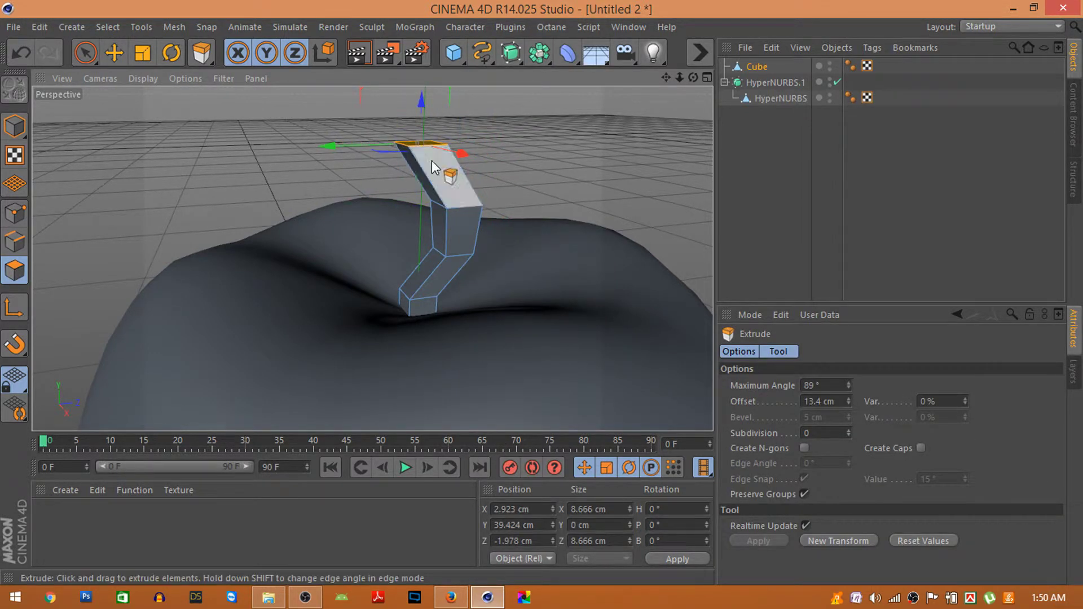
pyautogui.moveTo(431, 141)
pyautogui.mouseDown()
pyautogui.moveTo(359, 118)
pyautogui.moveTo(310, 122)
pyautogui.mouseUp()
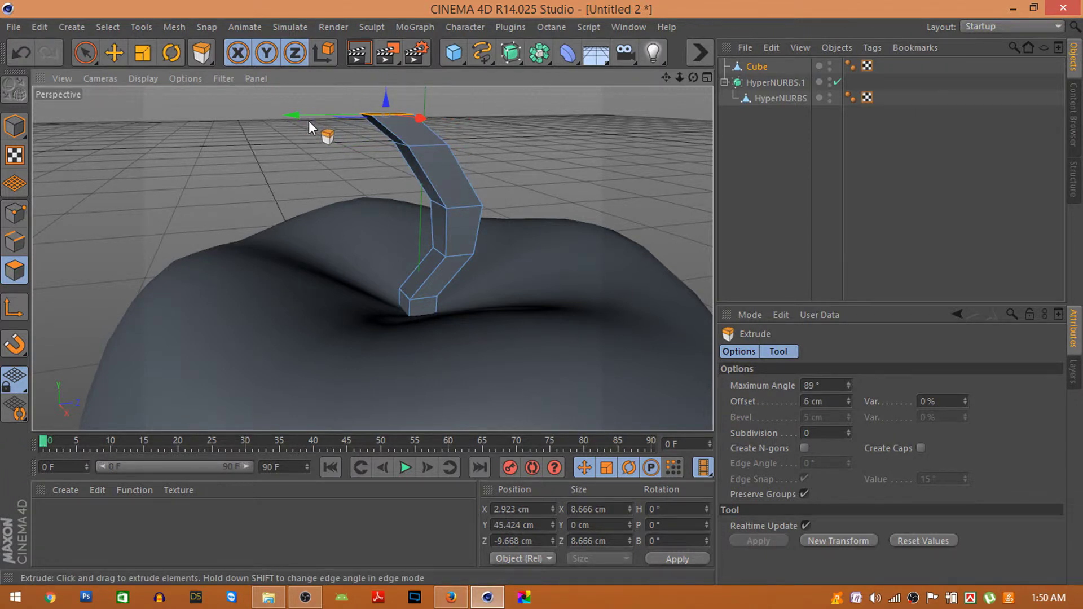
pyautogui.click(148, 55)
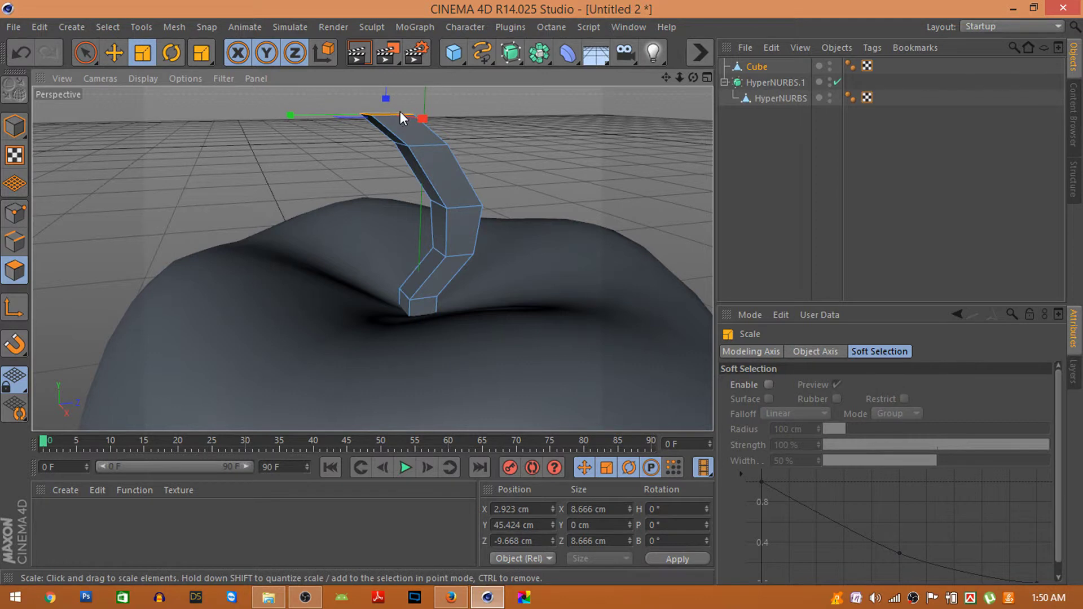
pyautogui.moveTo(400, 111)
pyautogui.mouseDown()
pyautogui.moveTo(429, 113)
pyautogui.moveTo(377, 96)
pyautogui.mouseUp()
pyautogui.click(114, 54)
pyautogui.scroll(-3, 373, 147)
pyautogui.scroll(-2, 372, 147)
pyautogui.moveTo(327, 129); pyautogui.dragTo(293, 124)
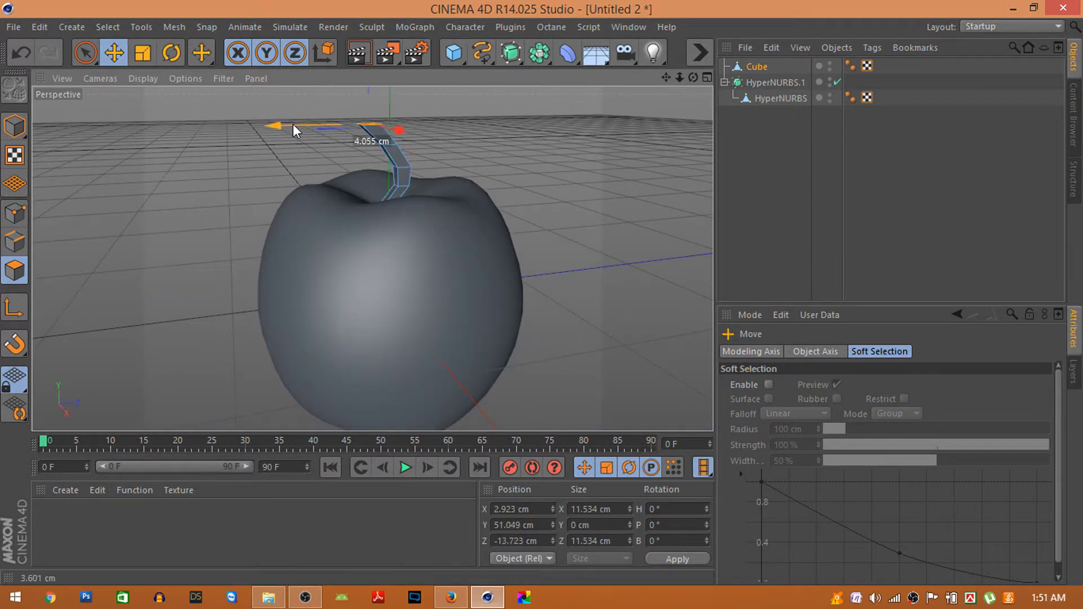
# Smooth the stem under a HyperNURBS, bake both parts to polygons, and delete the empty group
pyautogui.click(509, 54)
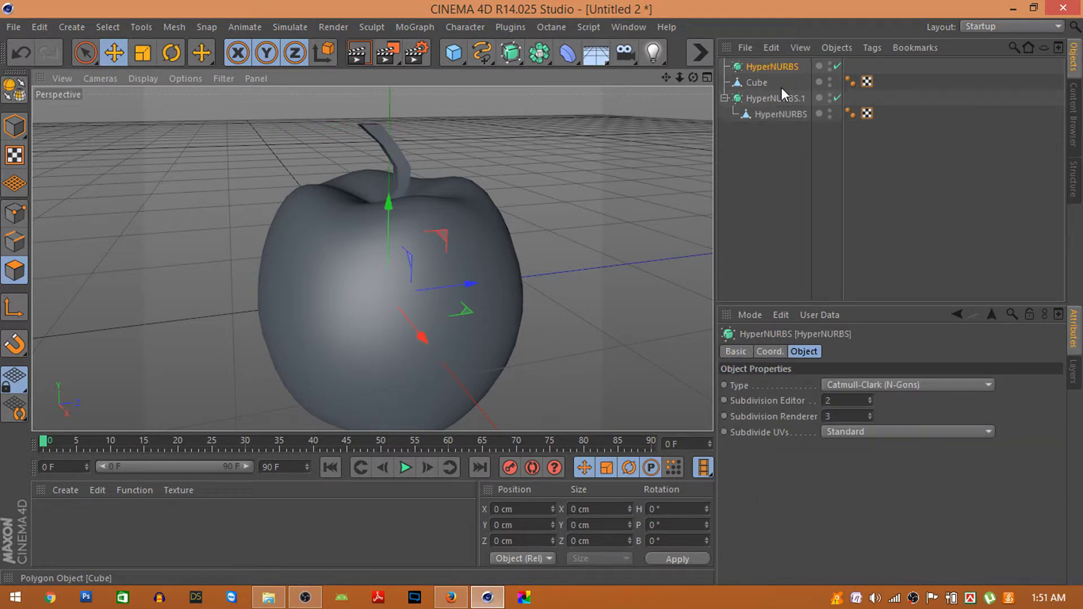
pyautogui.moveTo(757, 83); pyautogui.dragTo(771, 66)
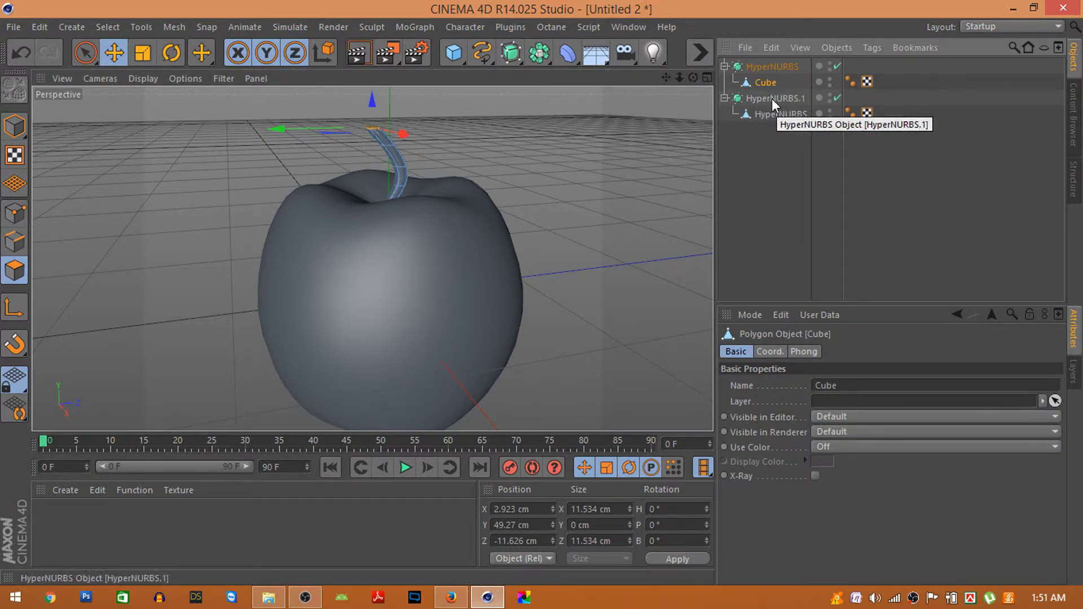
pyautogui.moveTo(757, 80); pyautogui.dragTo(759, 71)
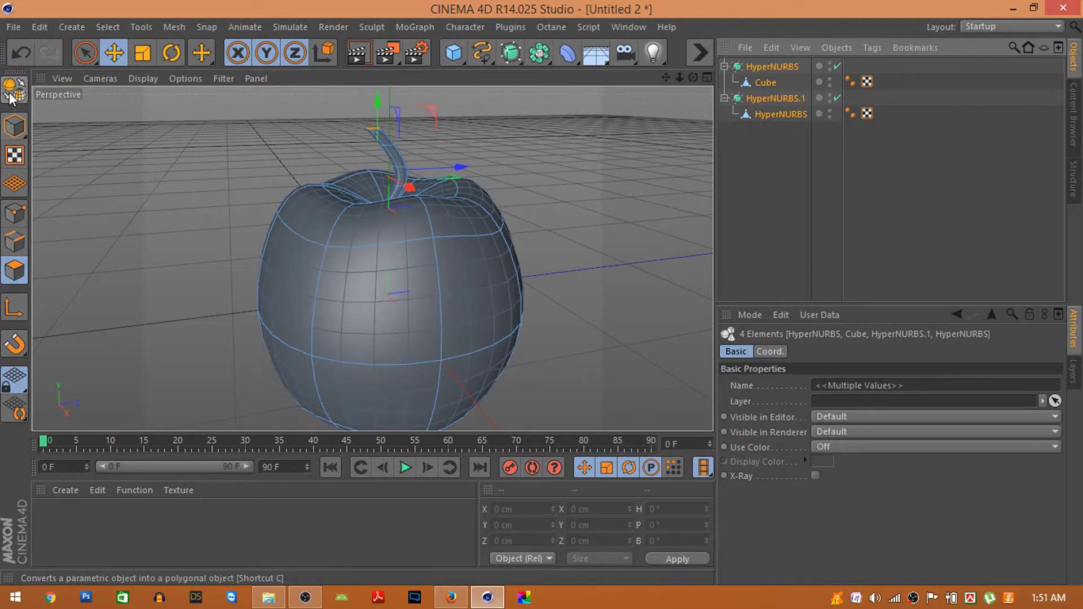
pyautogui.press('c')
pyautogui.click(725, 66)
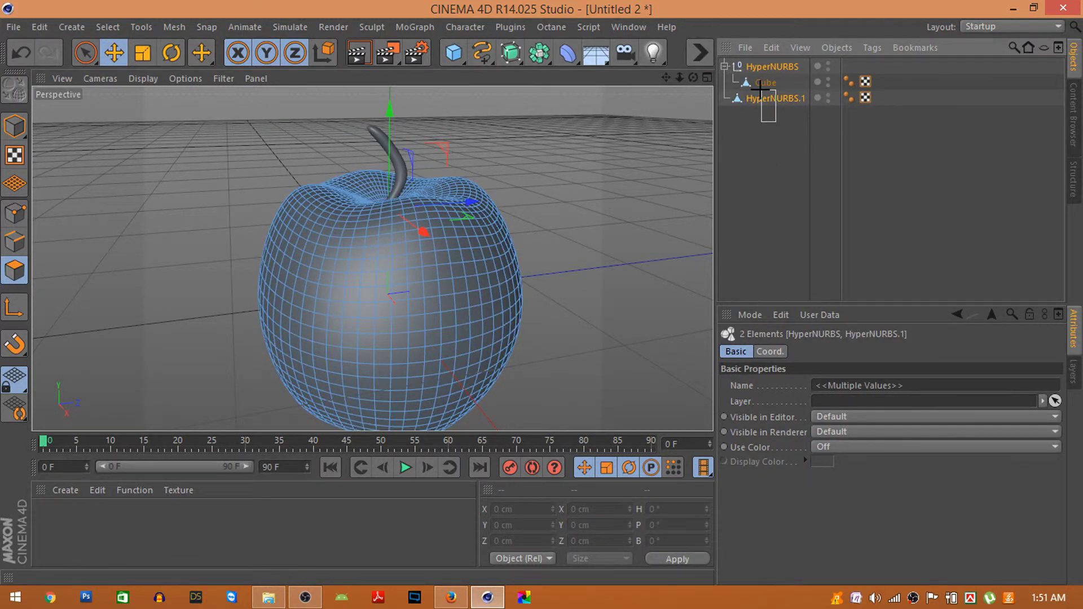
pyautogui.moveTo(760, 85); pyautogui.dragTo(760, 84)
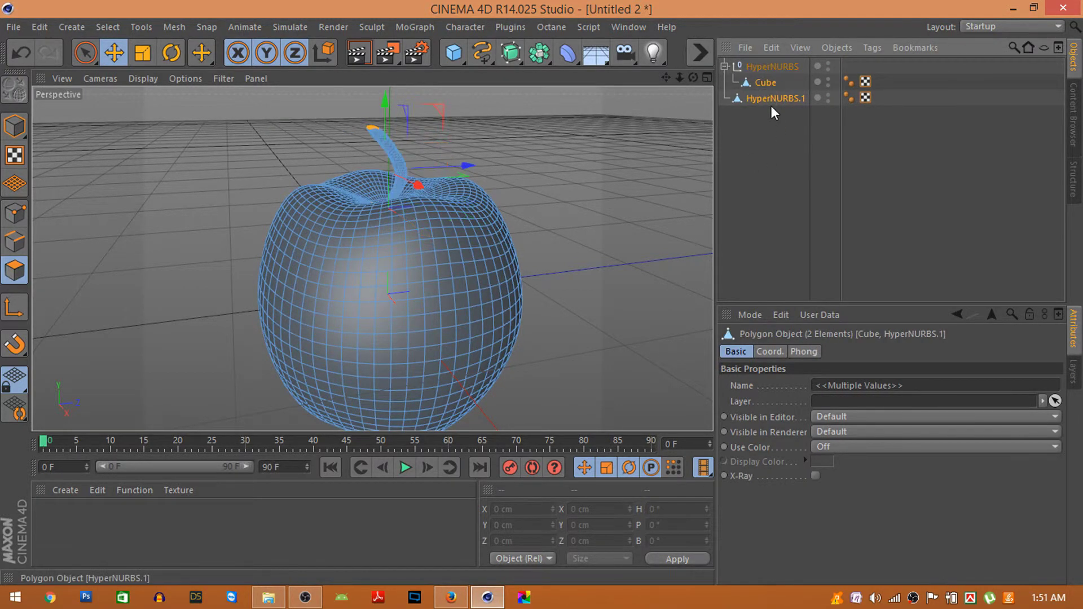
pyautogui.click(791, 66)
pyautogui.press('Delete')
# Create material Mat, apply it to the apple, and give it a dark red colour
pyautogui.doubleClick(77, 528)
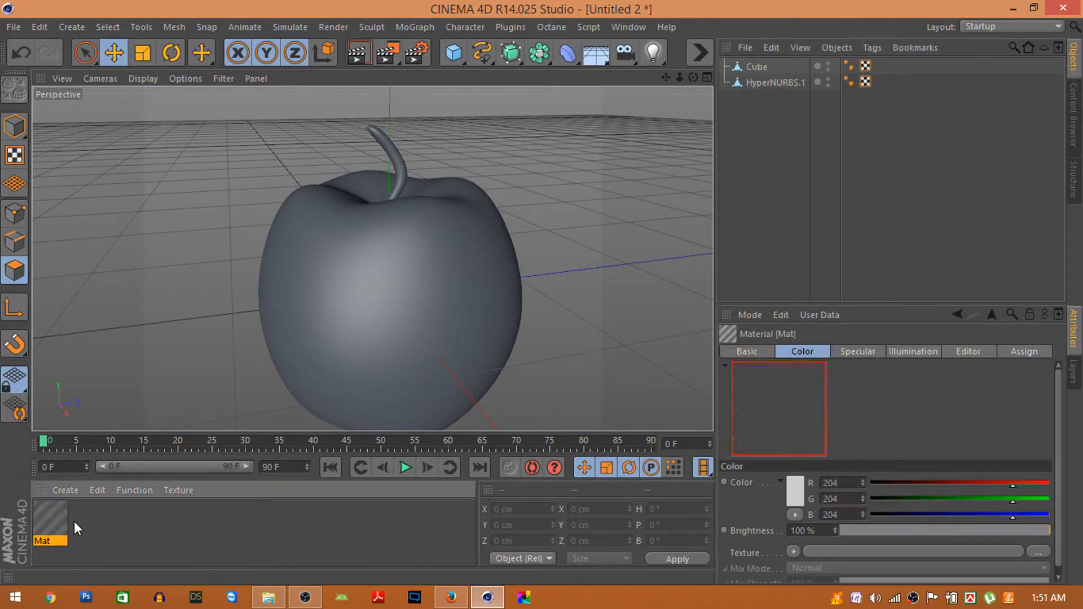
pyautogui.moveTo(49, 526); pyautogui.dragTo(340, 338)
pyautogui.click(42, 526)
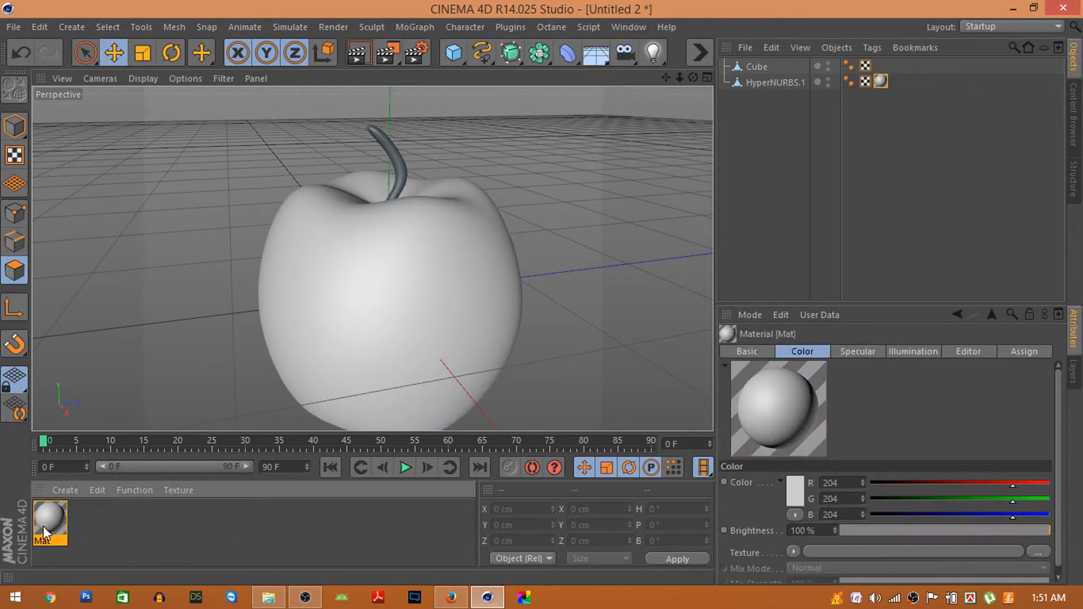
pyautogui.doubleClick(43, 526)
pyautogui.click(422, 193)
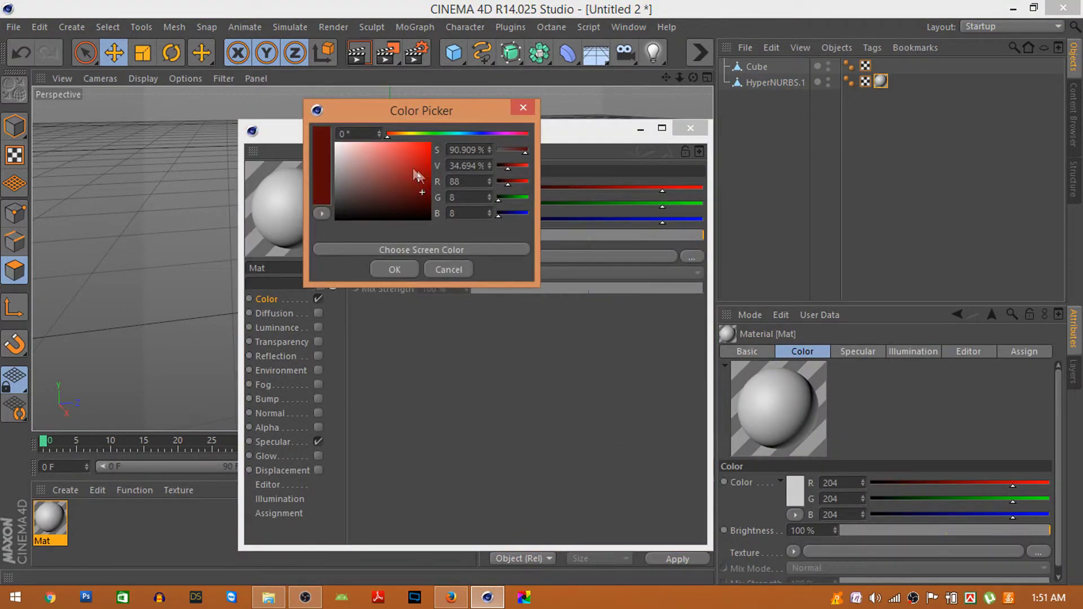
pyautogui.click(416, 268)
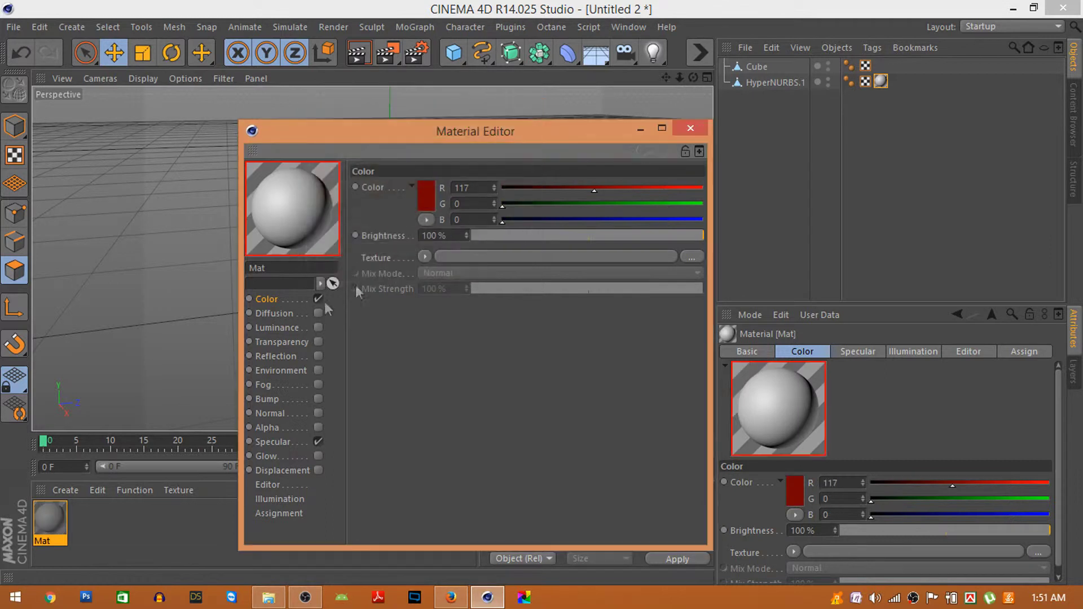
pyautogui.click(427, 199)
pyautogui.click(416, 273)
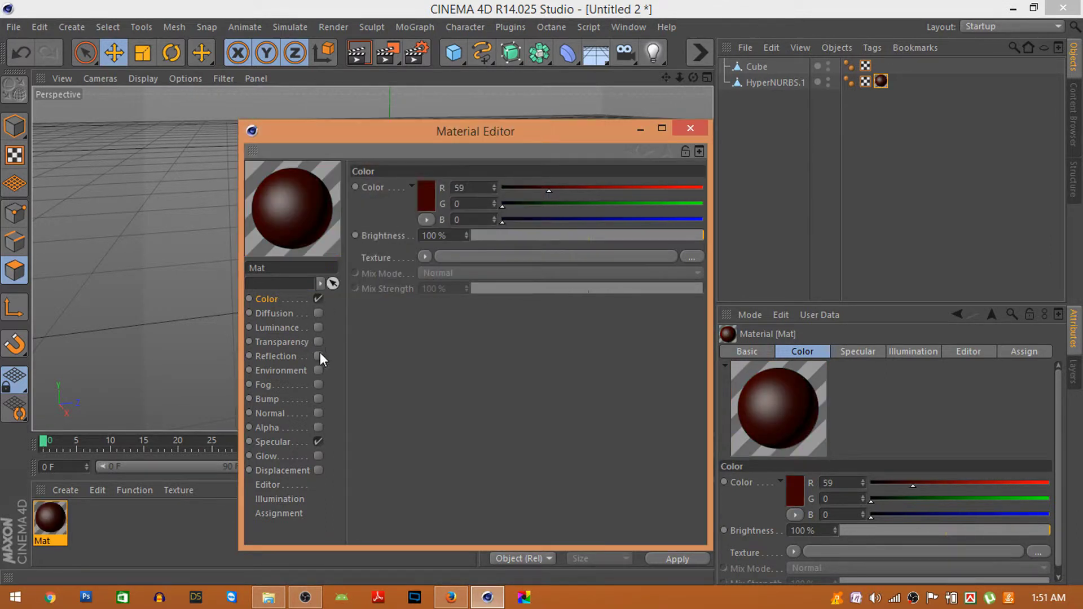
# Enable a faint reflection on Mat and brighten its colour to red R 158
pyautogui.click(318, 356)
pyautogui.moveTo(489, 235); pyautogui.dragTo(496, 237)
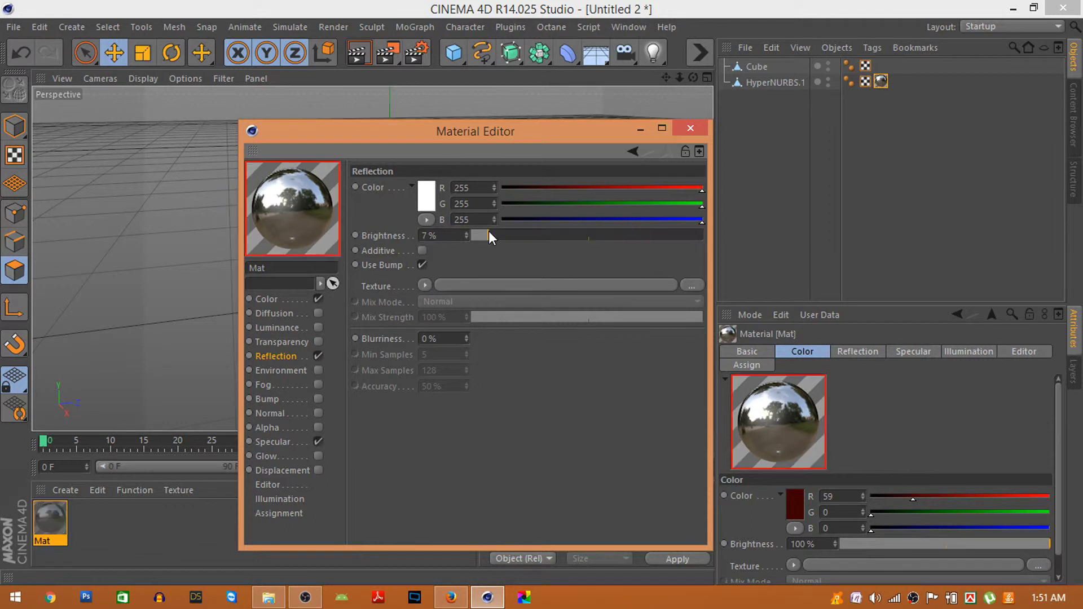
pyautogui.click(291, 299)
pyautogui.click(432, 197)
pyautogui.click(438, 184)
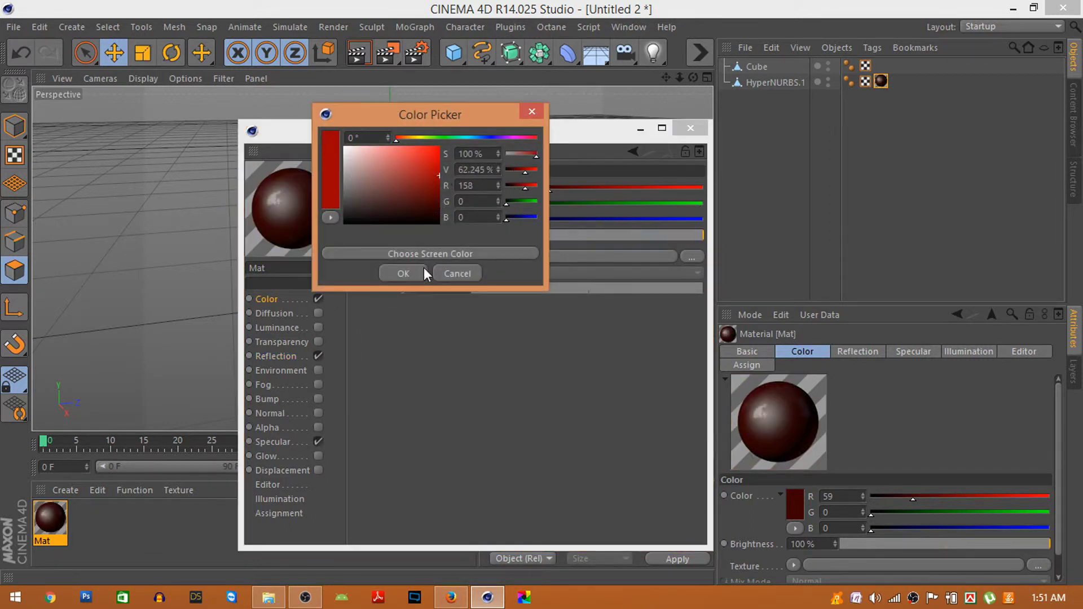
pyautogui.click(435, 285)
pyautogui.click(644, 123)
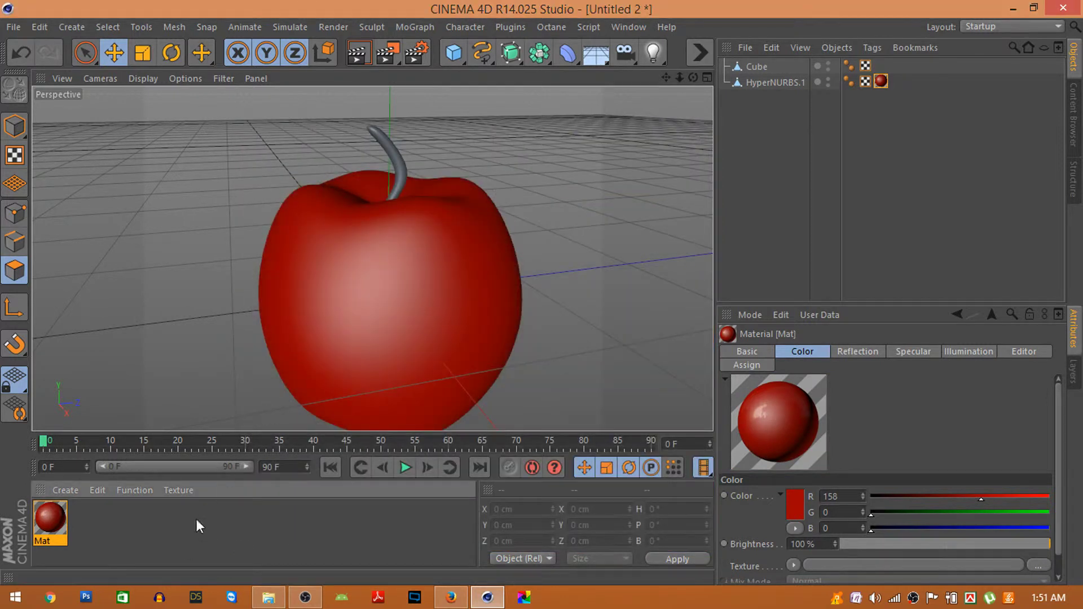
# Create Mat.1 on the stem and colour it dark brown (R 62, G 39, B 0)
pyautogui.doubleClick(129, 538)
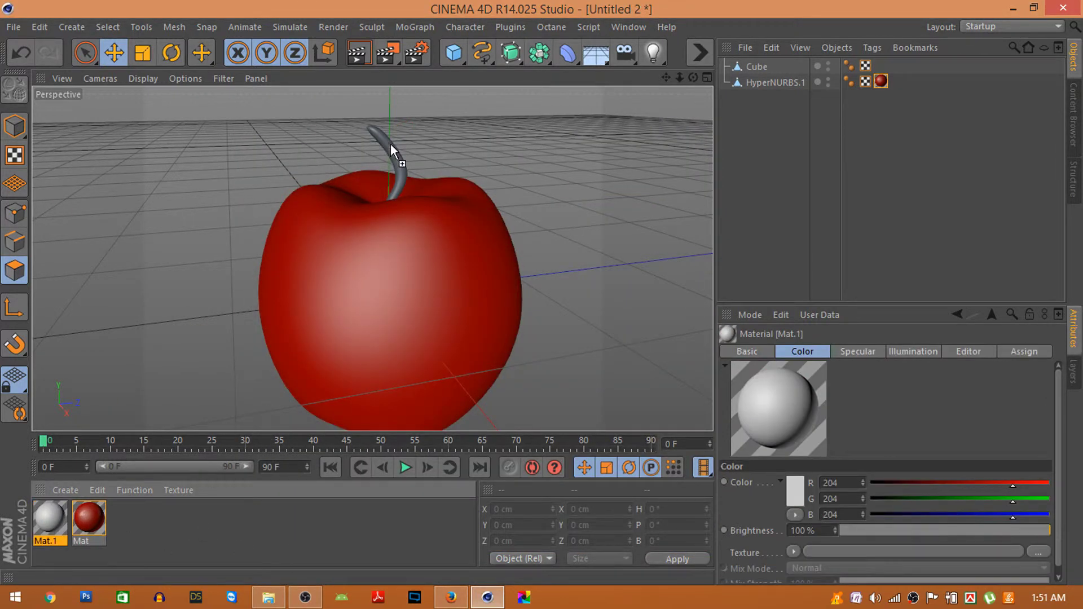
pyautogui.moveTo(390, 148); pyautogui.dragTo(390, 148)
pyautogui.doubleClick(43, 523)
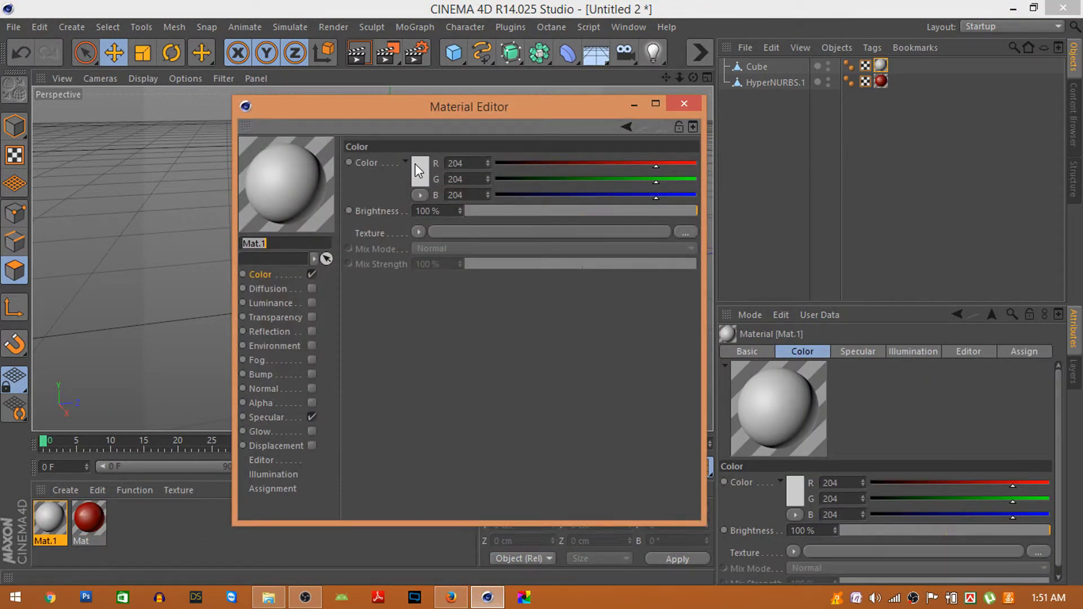
pyautogui.click(418, 170)
pyautogui.moveTo(421, 107); pyautogui.dragTo(398, 109)
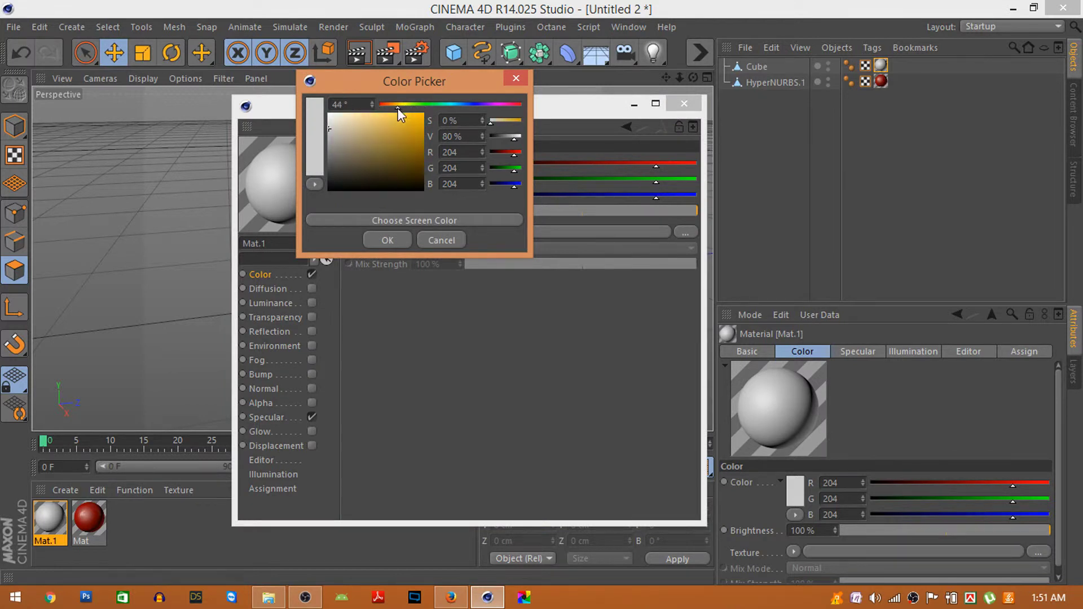
pyautogui.moveTo(417, 151); pyautogui.dragTo(430, 169)
pyautogui.click(388, 239)
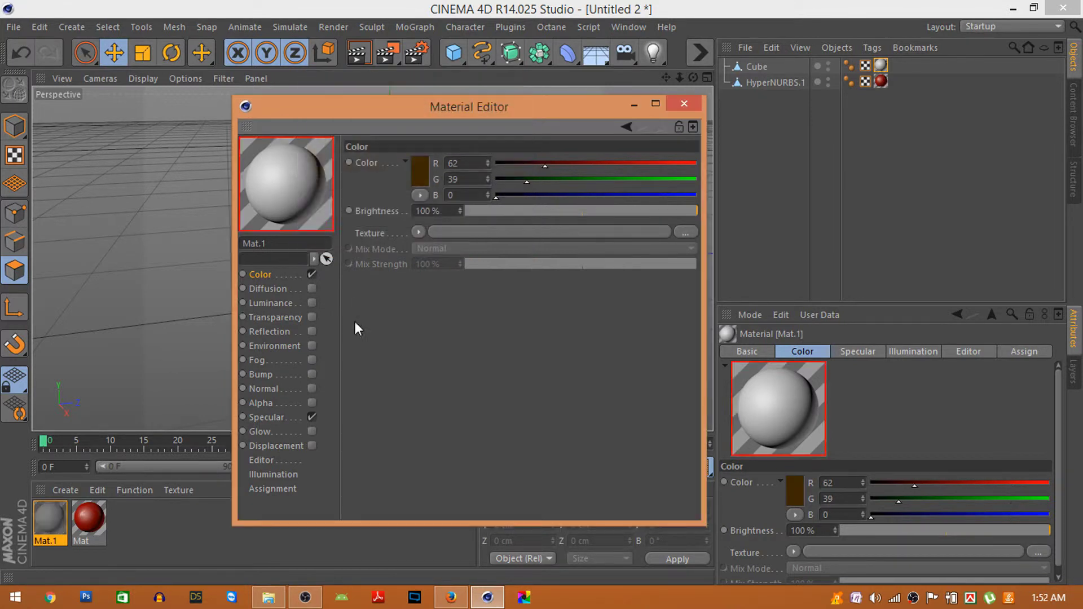
# Turn on Mat.1's reflection at 8% brightness and close the editor
pyautogui.click(312, 331)
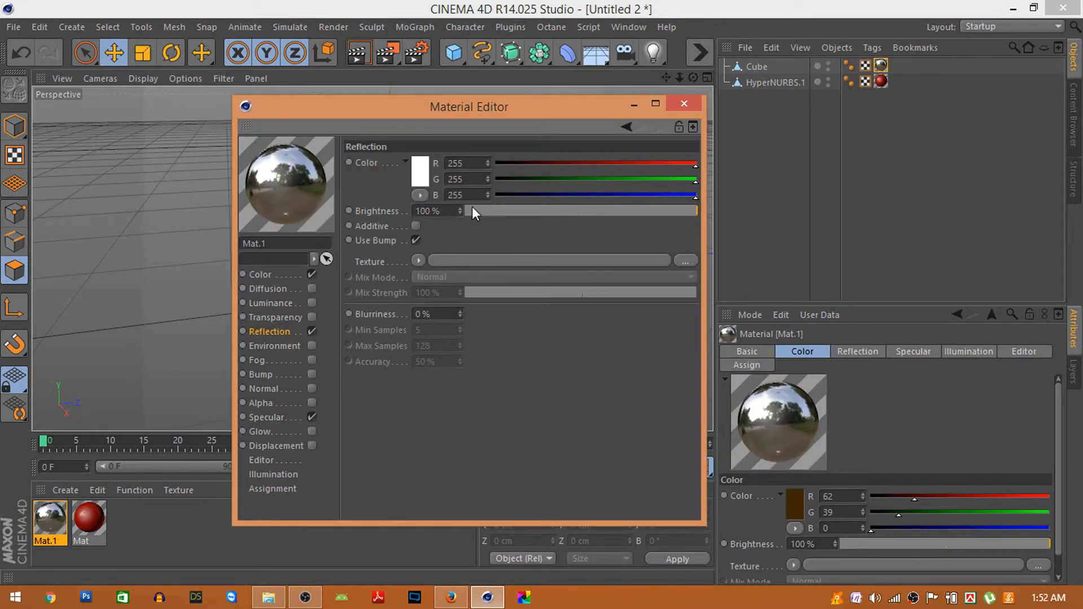
pyautogui.moveTo(472, 210); pyautogui.dragTo(484, 210)
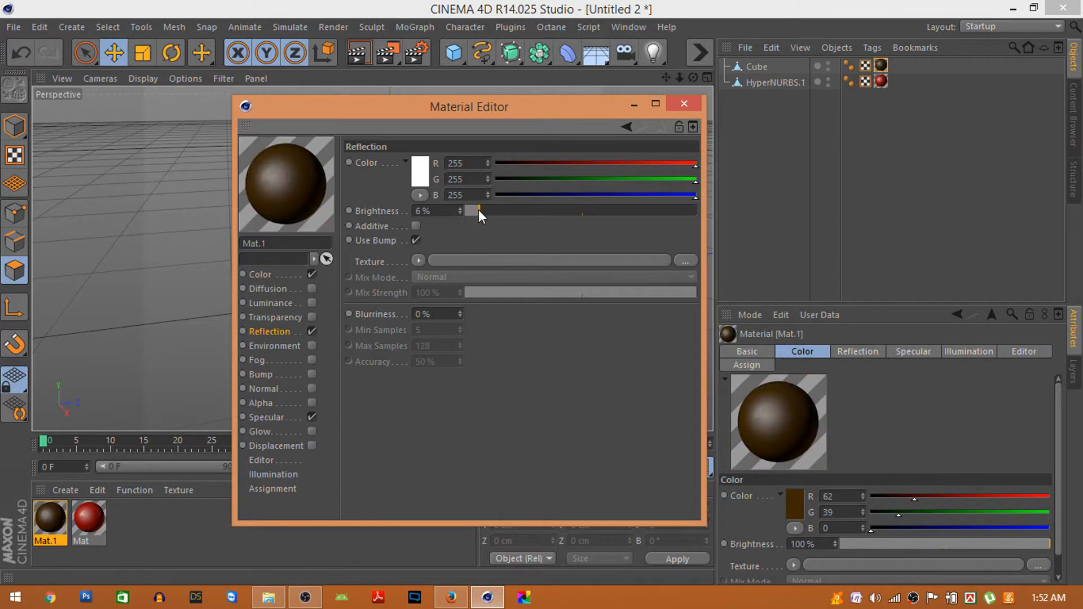
pyautogui.click(684, 104)
pyautogui.scroll(-2, 572, 135)
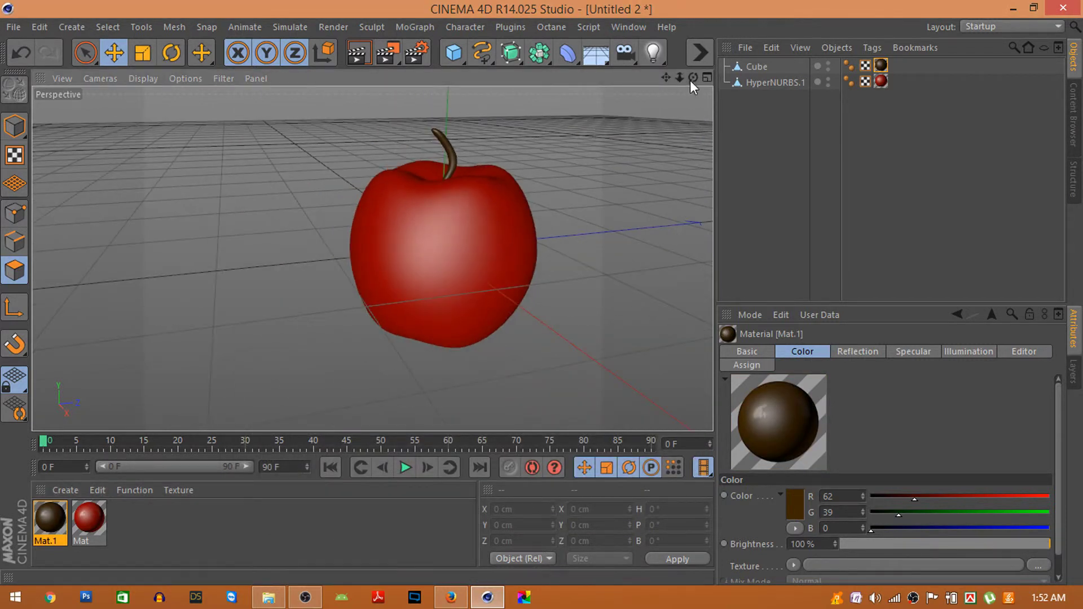
pyautogui.moveTo(693, 79); pyautogui.dragTo(675, 84)
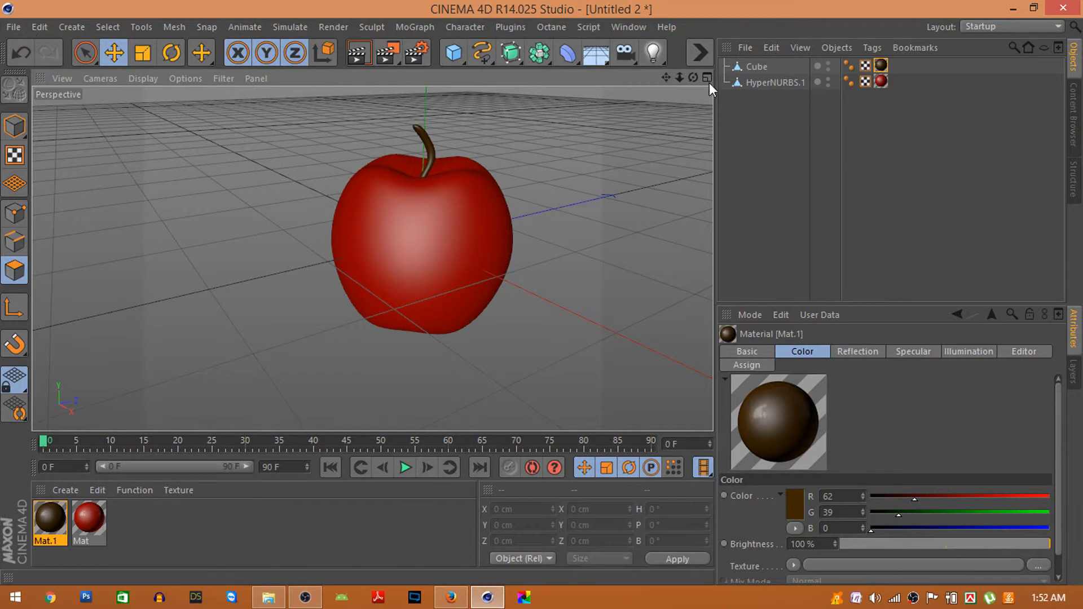
# Connect the apple parts into one polygon object named apple
pyautogui.rightClick(768, 82)
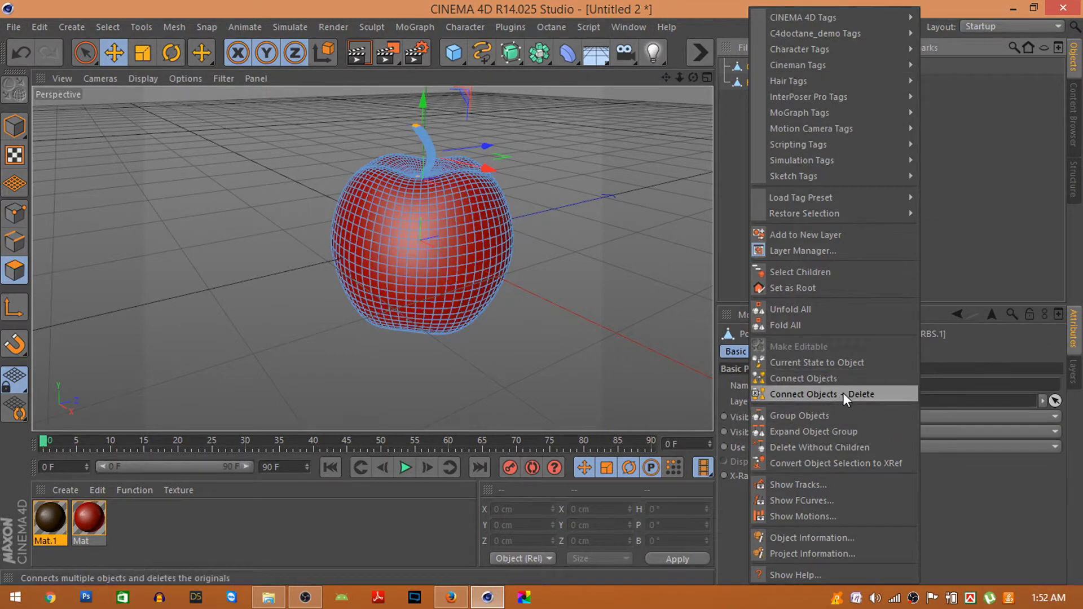
pyautogui.click(843, 394)
pyautogui.doubleClick(754, 68)
pyautogui.write('apple')
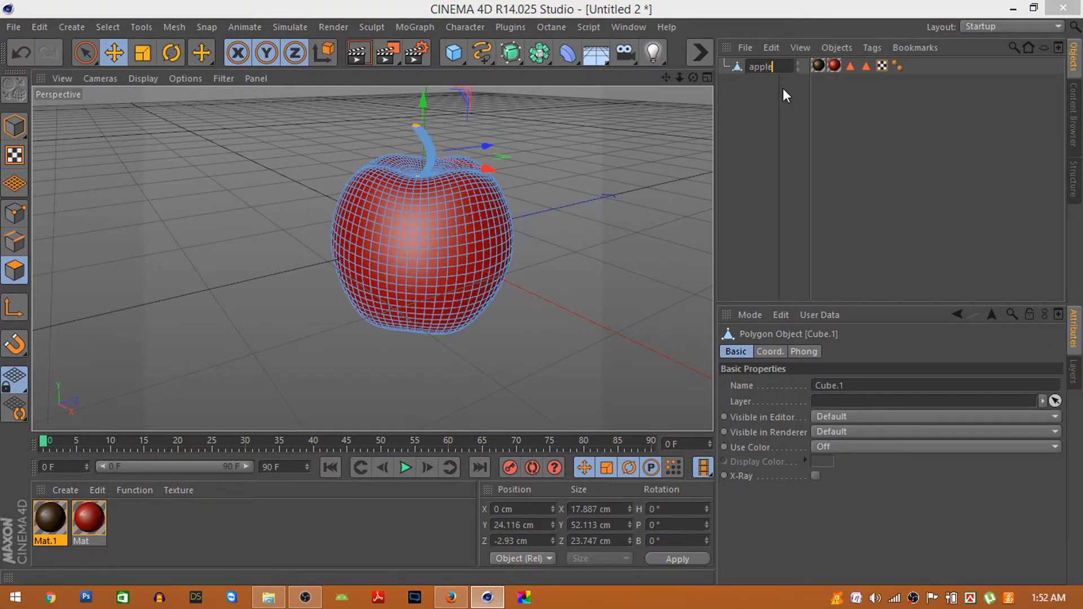
pyautogui.press('Return')
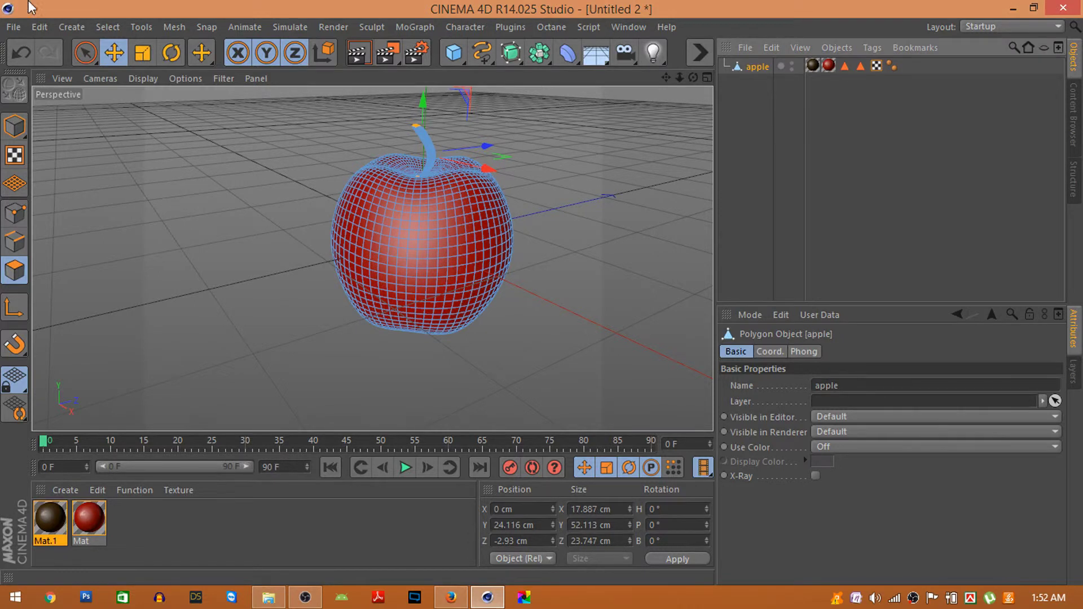
# Save the scene as apple.c4d and switch to the Studio Box 1.4.2 project
pyautogui.click(13, 27)
pyautogui.click(62, 172)
pyautogui.write('apple')
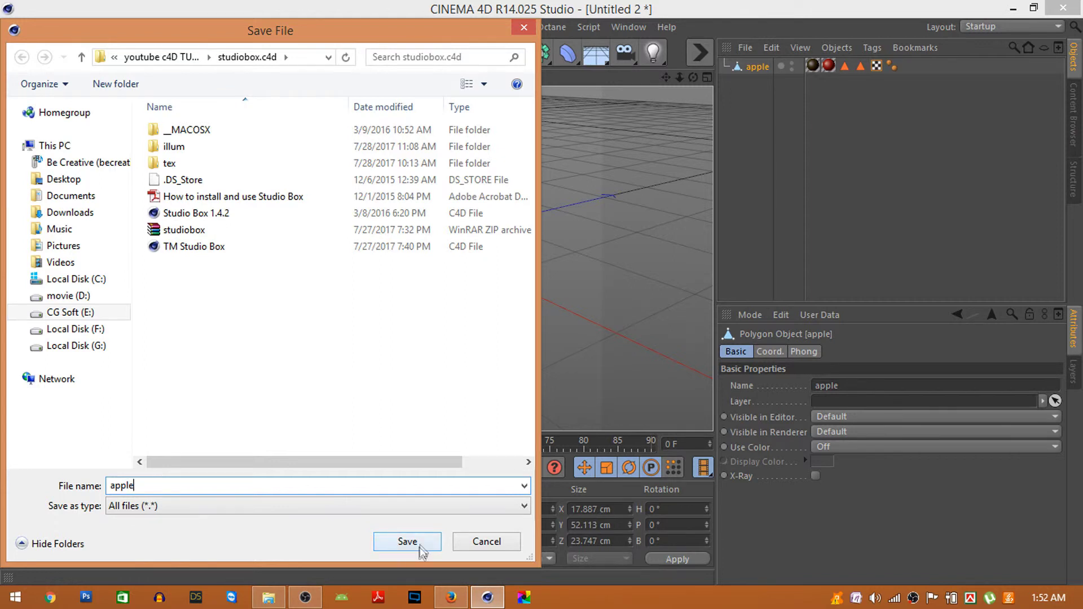
pyautogui.click(420, 546)
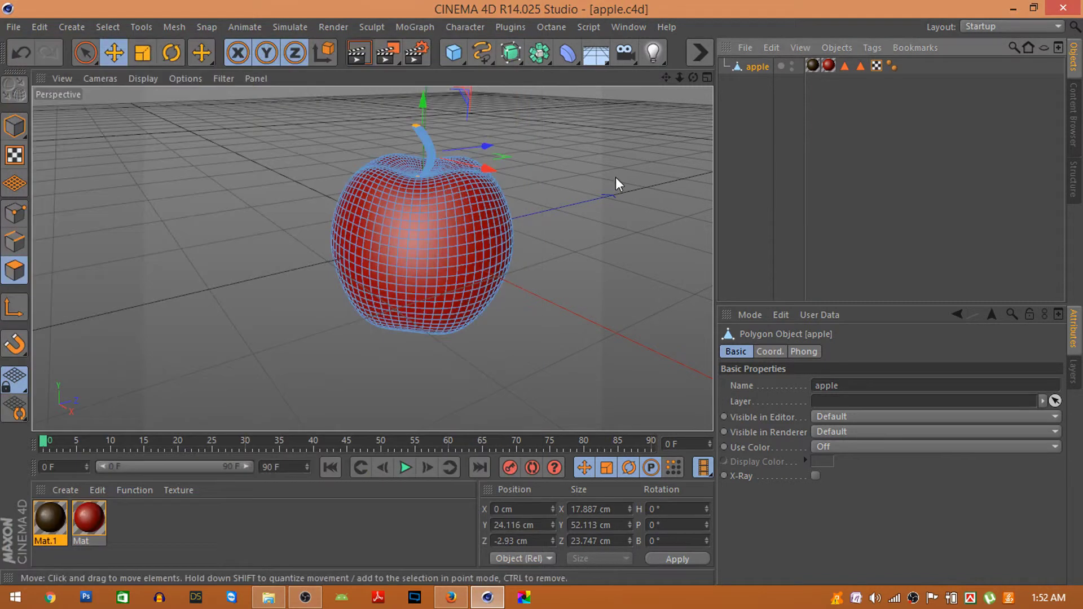
pyautogui.click(702, 61)
# Merge apple.c4d into the Studio Box scene and raise it to Y 147.57 cm
pyautogui.click(14, 27)
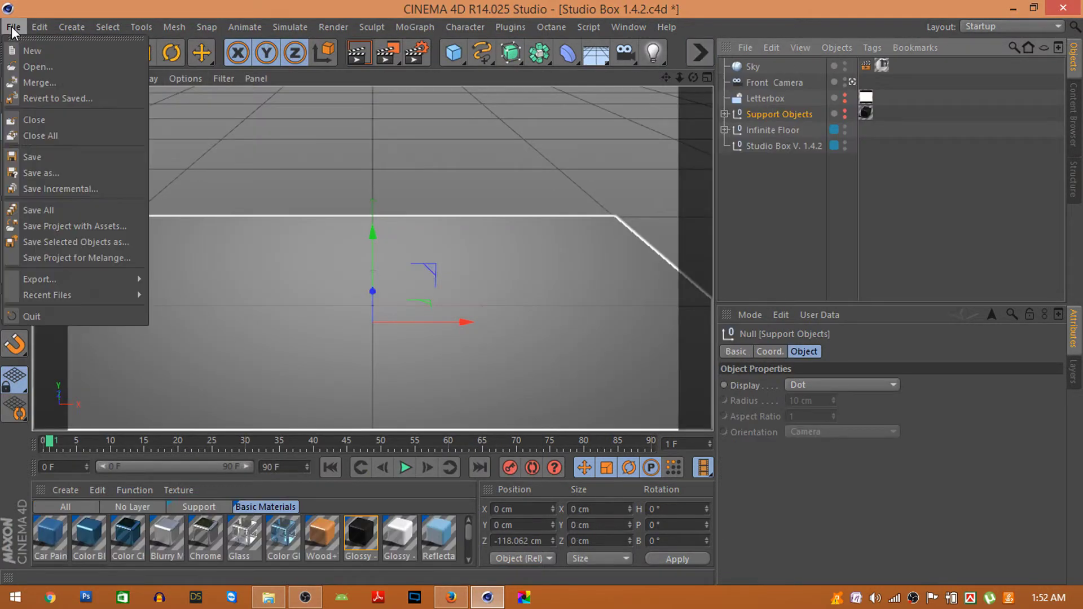
pyautogui.click(36, 84)
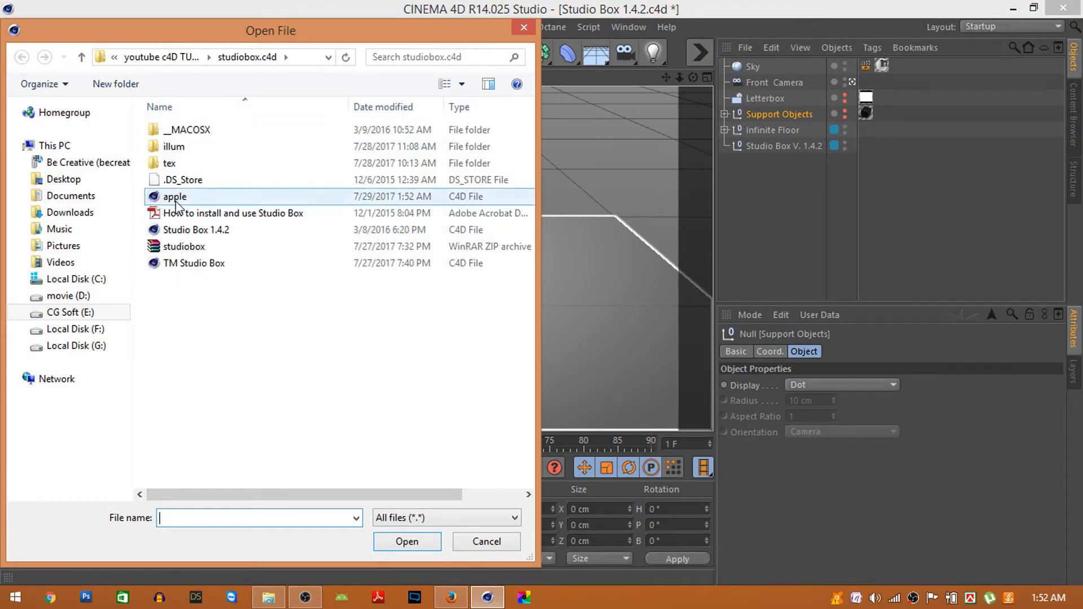
pyautogui.click(175, 197)
pyautogui.click(407, 541)
pyautogui.click(693, 79)
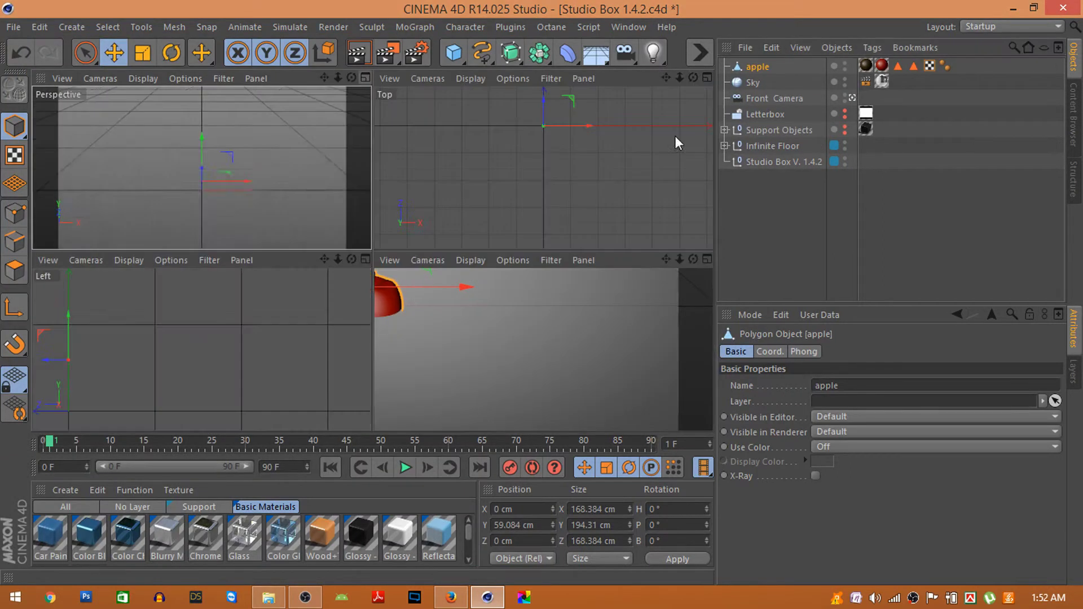
pyautogui.moveTo(552, 309)
pyautogui.mouseDown()
pyautogui.moveTo(570, 277)
pyautogui.moveTo(528, 294)
pyautogui.moveTo(538, 288)
pyautogui.mouseUp()
pyautogui.scroll(3, 565, 337)
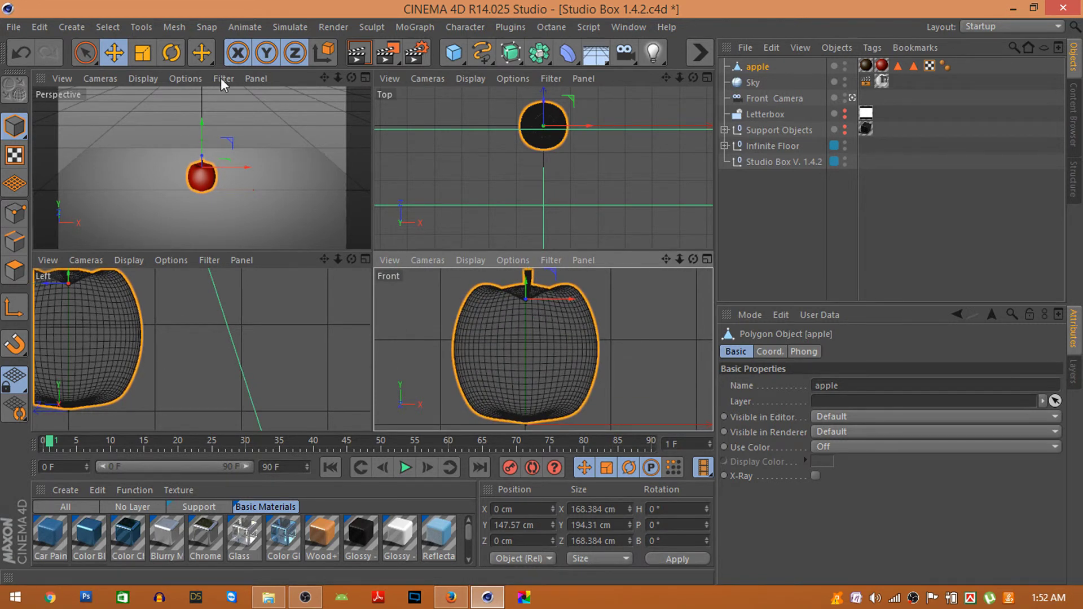
# Maximize the Perspective view and frame the apple large in it
pyautogui.click(366, 77)
pyautogui.scroll(2, 511, 229)
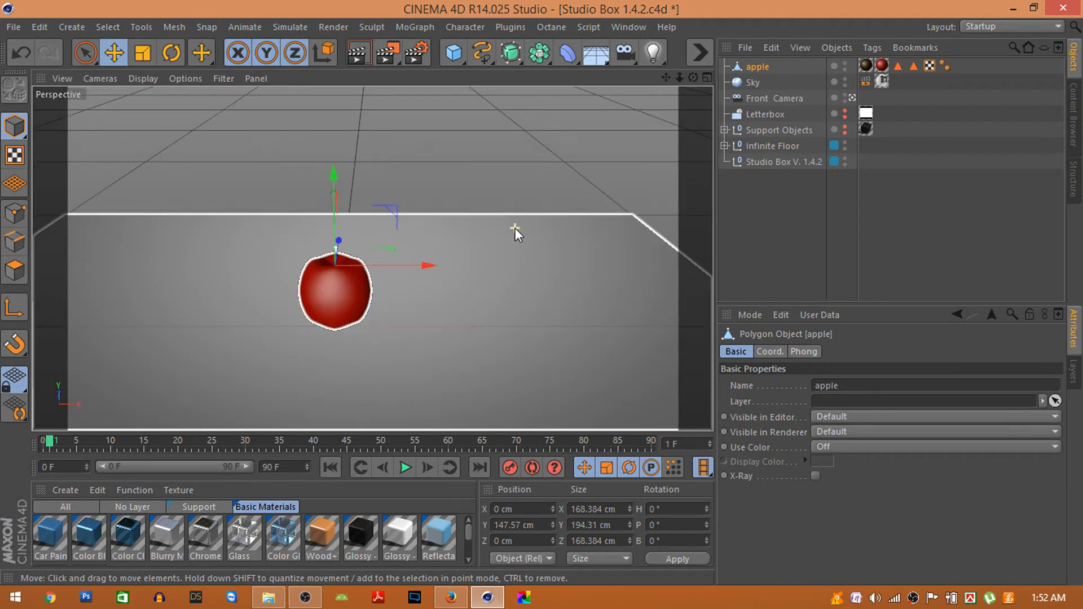
pyautogui.scroll(2, 515, 228)
pyautogui.keyDown('alt'); pyautogui.moveTo(374, 259); pyautogui.dragTo(567, 164, button='middle'); pyautogui.keyUp('alt')
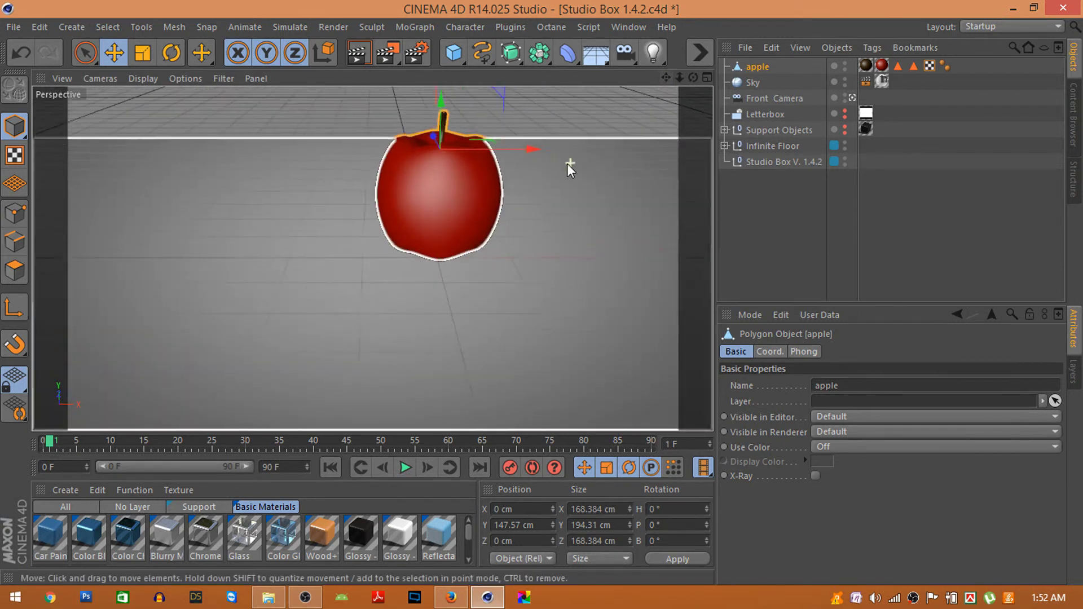
pyautogui.scroll(1, 567, 164)
pyautogui.moveTo(666, 78); pyautogui.dragTo(626, 135)
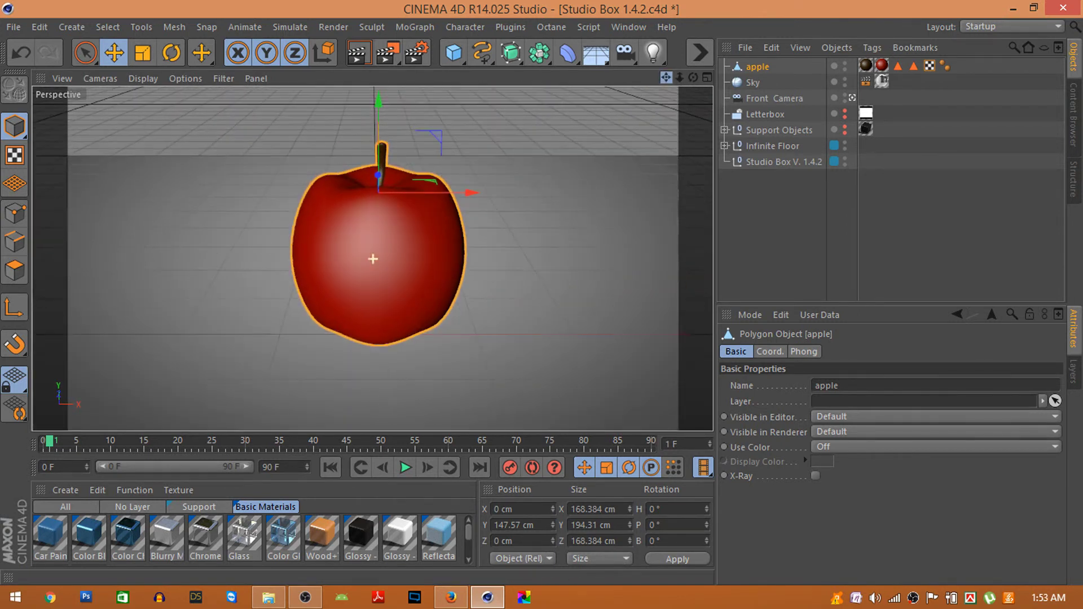
pyautogui.keyDown('alt'); pyautogui.moveTo(373, 259); pyautogui.dragTo(370, 260); pyautogui.keyUp('alt')
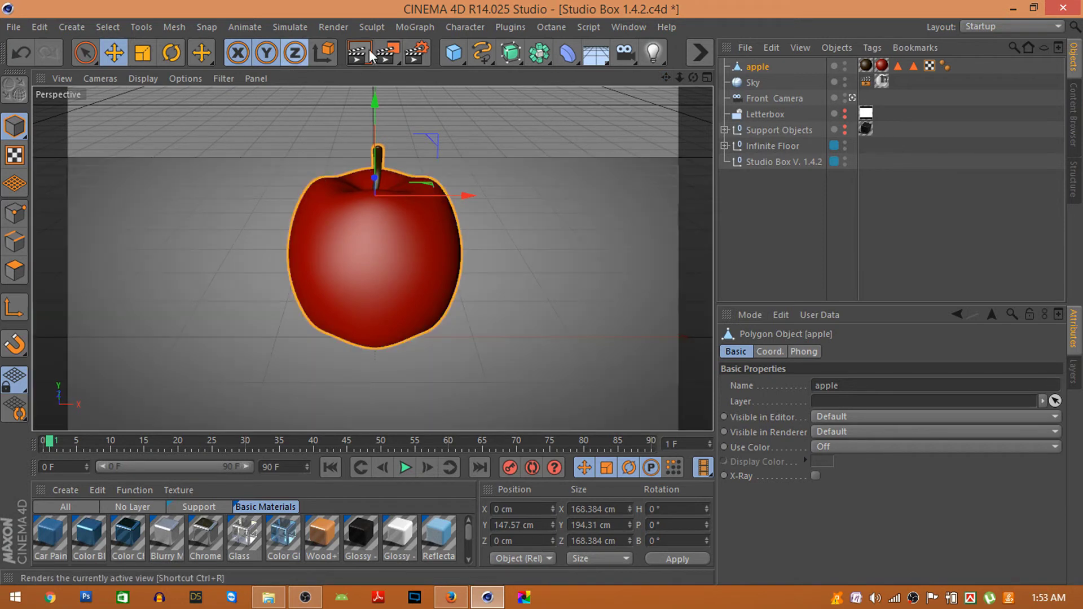